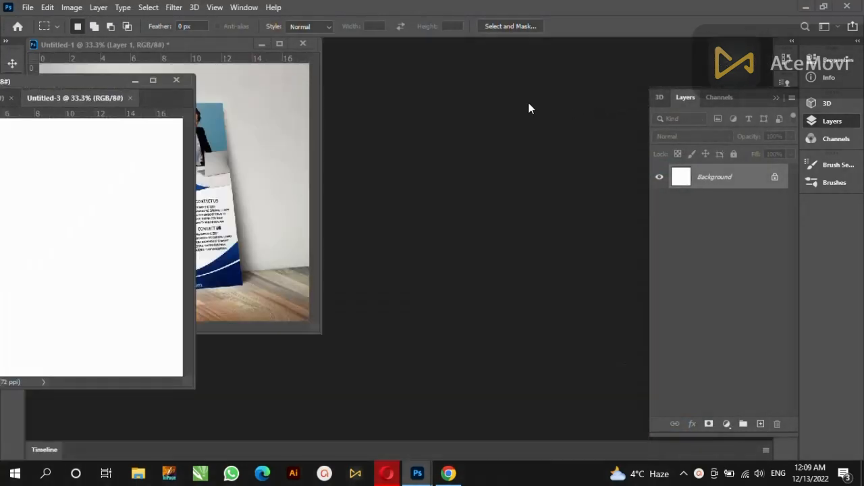
Move the floating blank documents beside the reference flyer and close Untitled-3, keeping Untitled-2 open.
left_click_drag(107, 88, 501, 51)
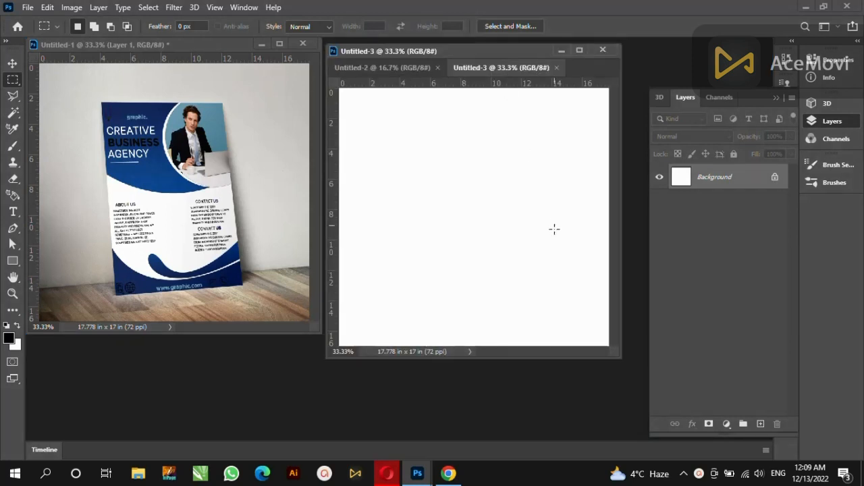
left_click(12, 295)
left_click(378, 26)
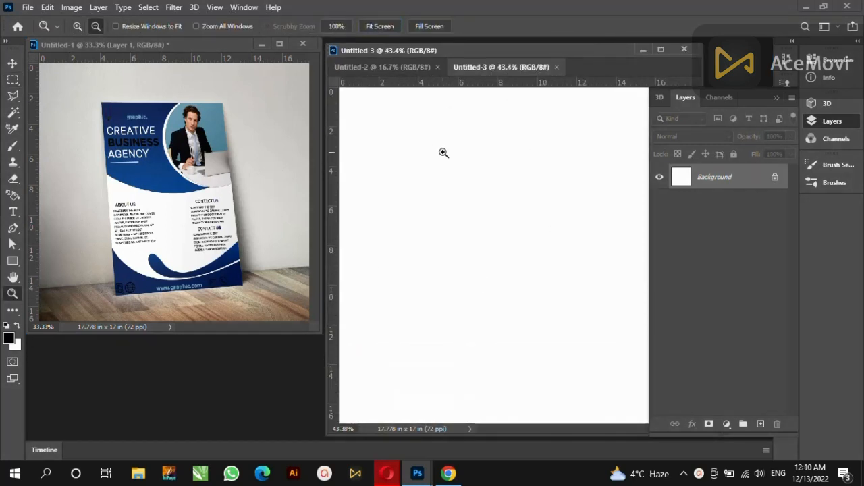
left_click(444, 153, "alt")
left_click(774, 98)
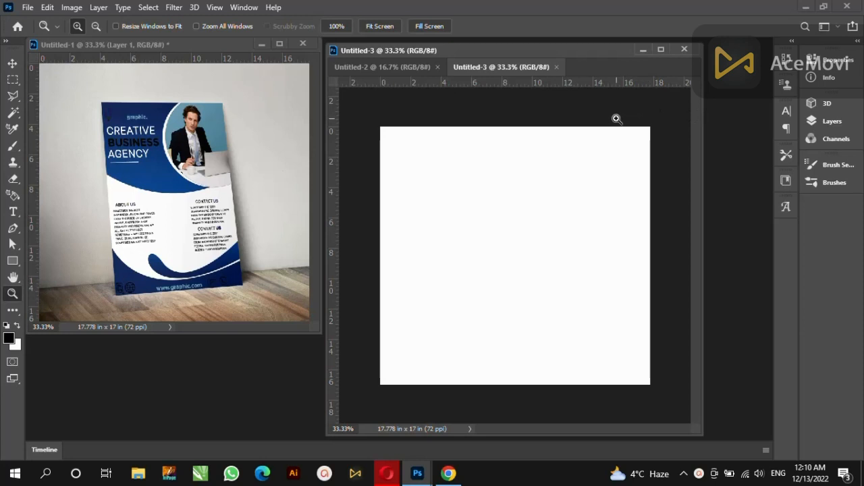
left_click(422, 66)
left_click(556, 67)
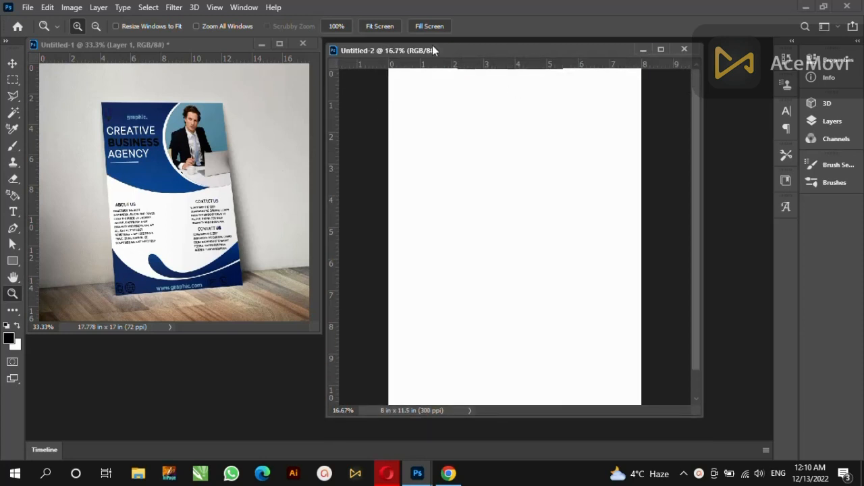
left_click(441, 151, "alt")
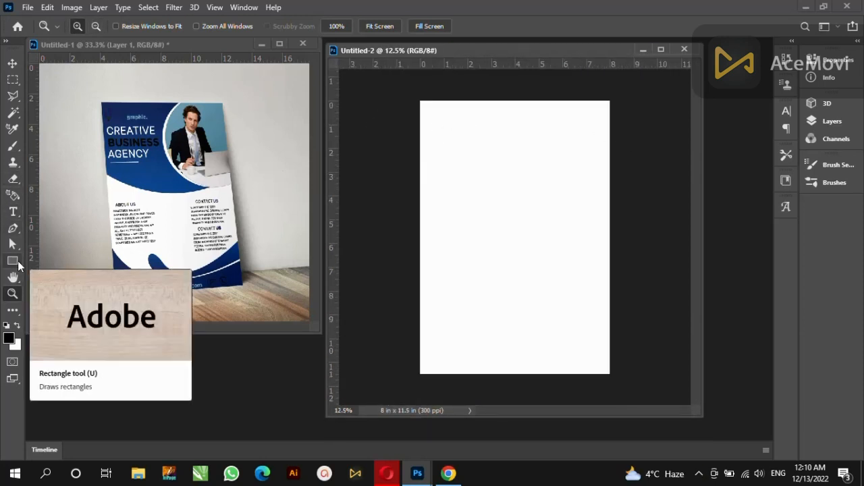
Draw a black circle about 1589 px across over the page's upper-right corner and narrow it into a slightly upright ellipse.
left_click_drag(11, 263, 73, 280)
left_click_drag(624, 97, 484, 216)
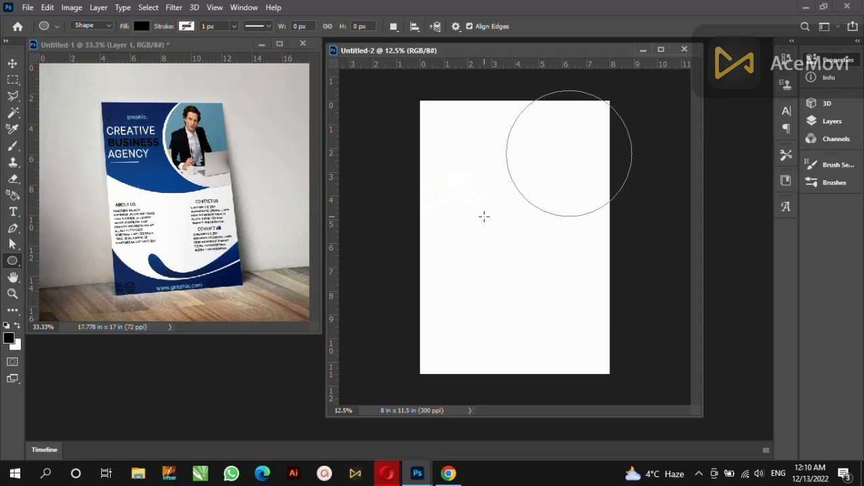
key("v")
left_click_drag(553, 147, 562, 148)
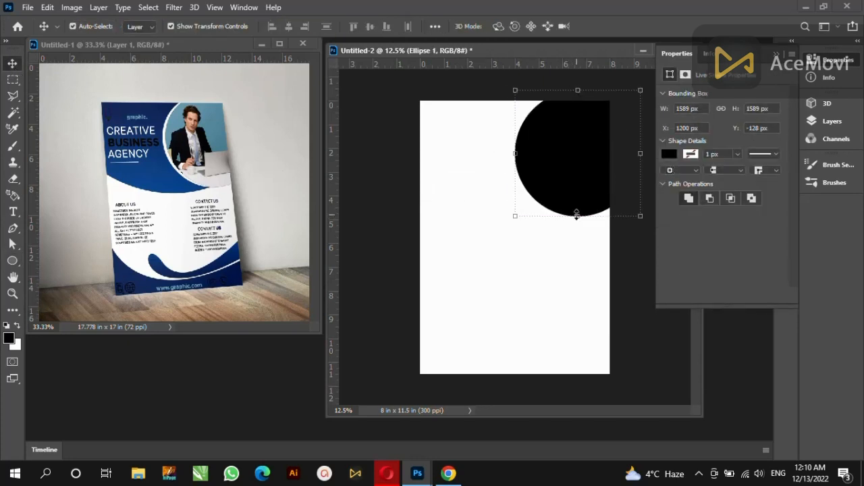
left_click_drag(511, 164, 592, 148)
Rasterize the Ellipse 1 shape layer.
left_click(832, 121)
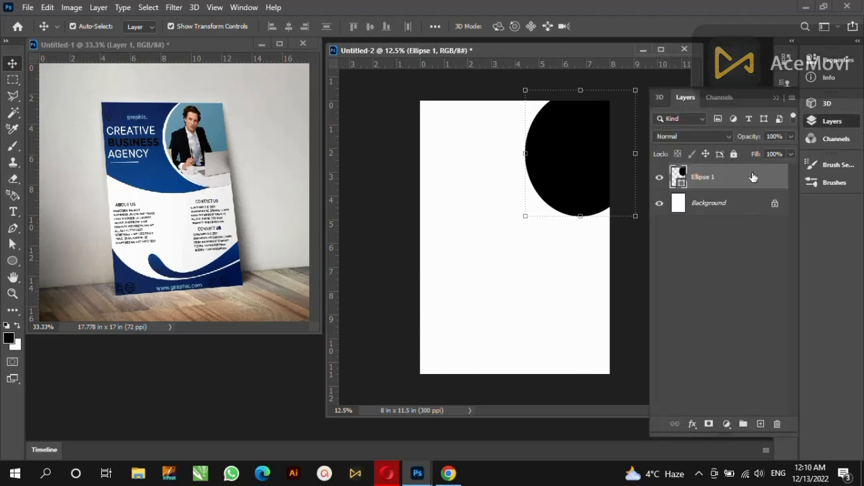
right_click(736, 187)
left_click(638, 193)
Convert the locked Background into a regular layer named Layer 0 and load its outline as a selection.
left_click(715, 215)
double_click(715, 215)
left_click(814, 97)
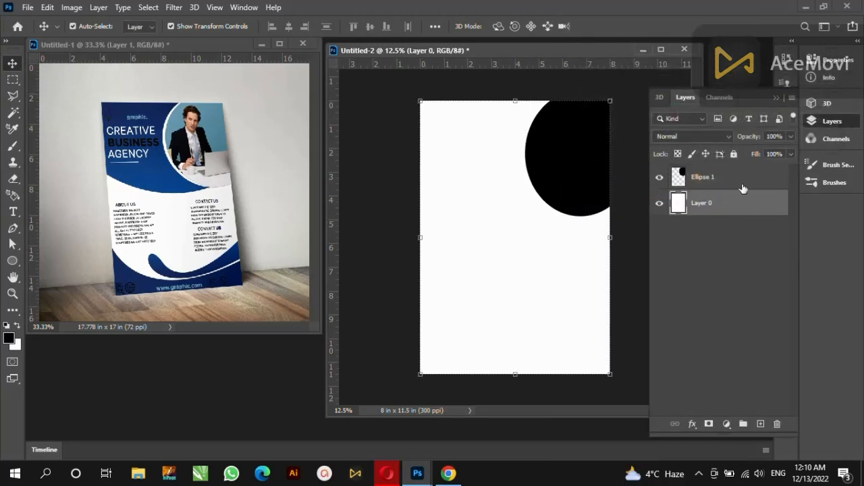
double_click(680, 205, "ctrl")
left_click(707, 196)
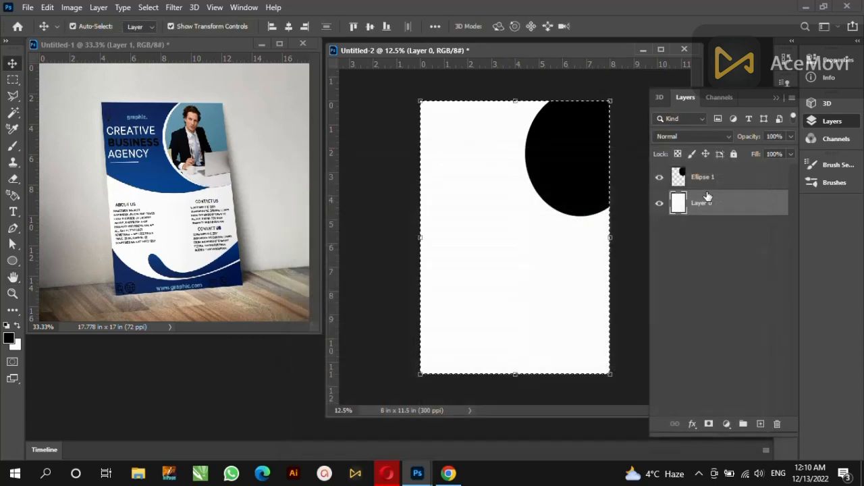
Try replacing Ellipse 1 with a pasted copy trimmed to the page selection.
left_click(708, 177)
key("ctrl+c")
key("ctrl+v")
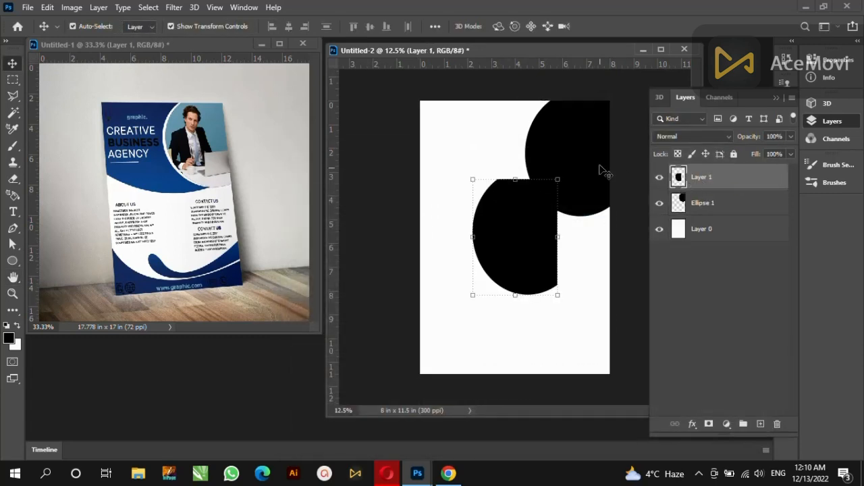
left_click(599, 170, "ctrl")
key("Delete")
left_click_drag(531, 228, 574, 169)
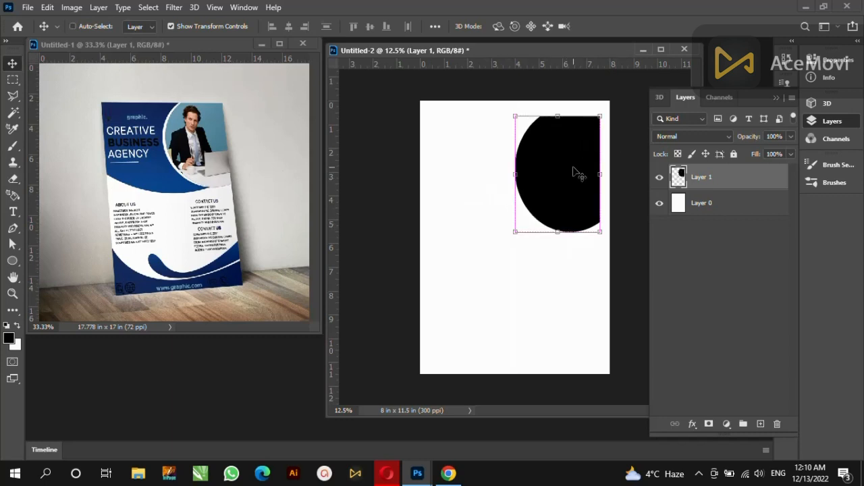
key("ctrl+z")
key("ctrl+z")
key("ctrl+z")
Try copying the selected area of Layer 0 and pasting it as a new layer.
left_click(48, 8)
left_click(95, 97)
left_click(48, 7)
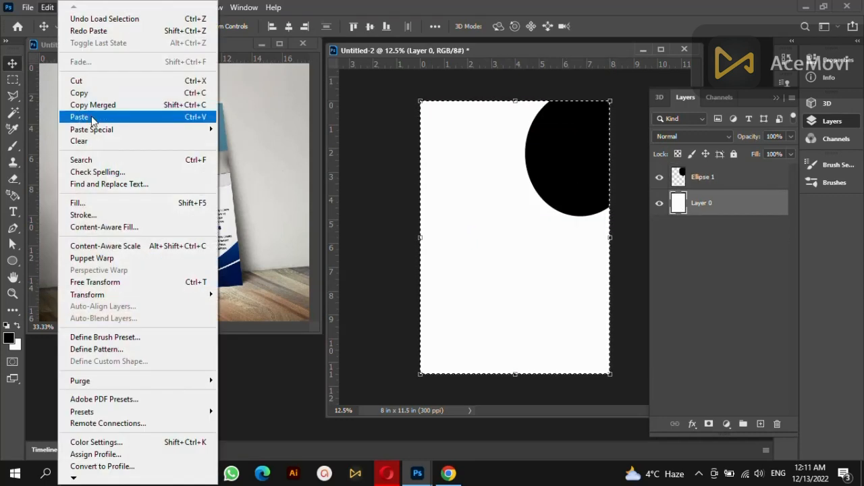
left_click(77, 116)
left_click_drag(571, 162, 548, 199)
key("ctrl+z")
key("ctrl+z")
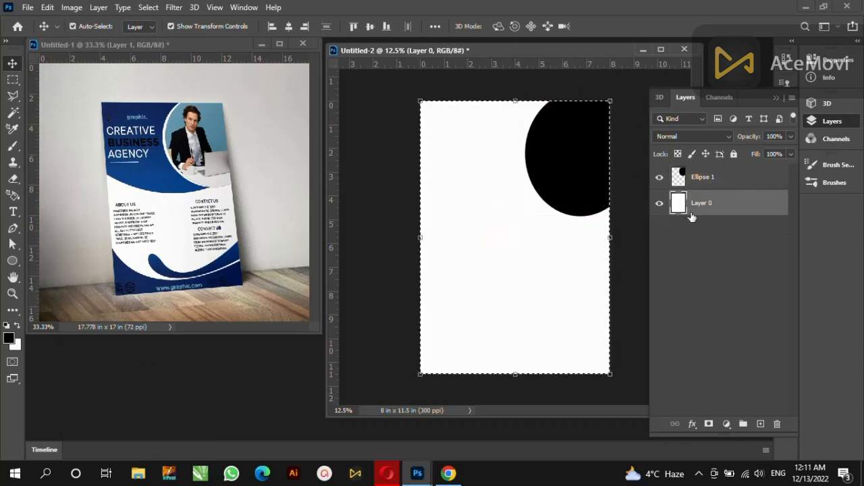
Replace Ellipse 1 with a pasted copy trimmed to the page selection, placed at the page's upper-right corner.
left_click(678, 178)
left_click(47, 8)
left_click(91, 96)
left_click(47, 8)
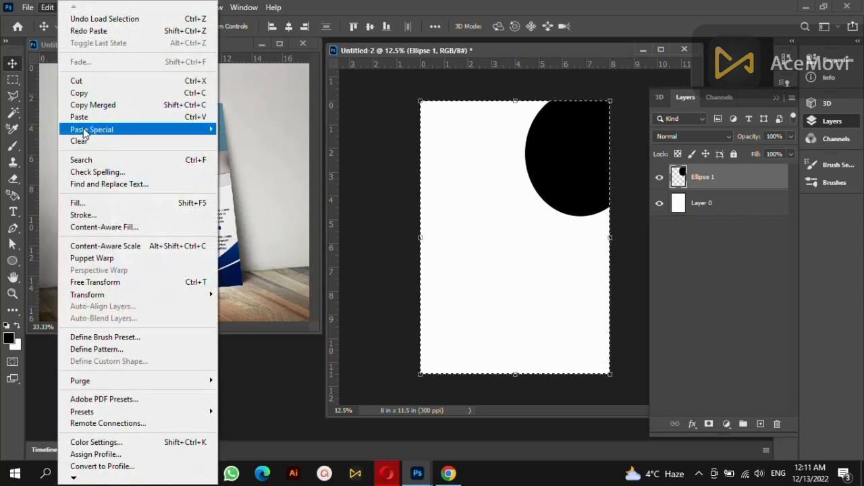
left_click(77, 116)
left_click(742, 205)
key("Delete")
left_click_drag(544, 242, 595, 164)
Duplicate the trimmed ellipse layer and narrow the copy slightly from its left side.
right_click(765, 183)
left_click(667, 68)
left_click(536, 120)
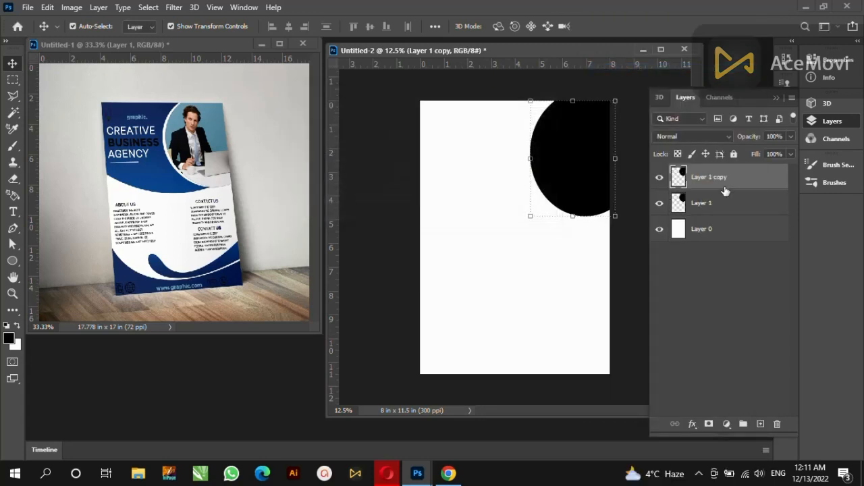
key("ctrl+t")
left_click(531, 158)
left_click_drag(541, 157, 548, 171)
key("Return")
Apply a white Color Overlay to Layer 1, the ellipse beneath the copy.
double_click(739, 202)
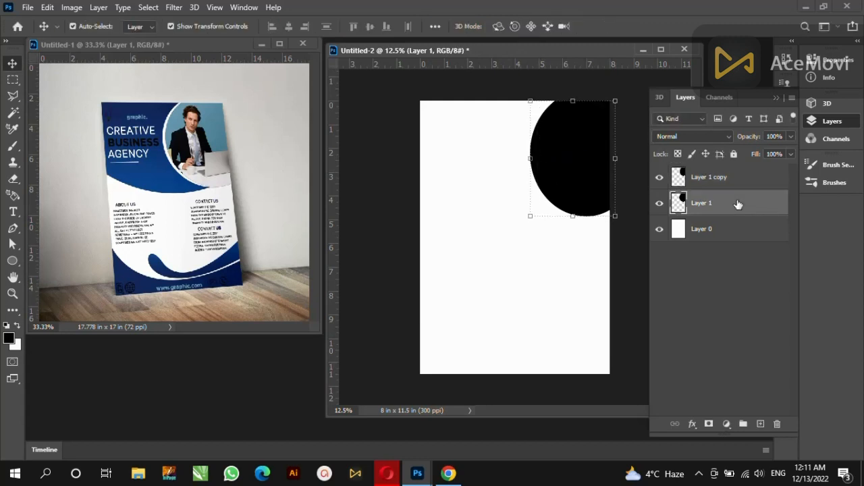
left_click(320, 325)
left_click(587, 199)
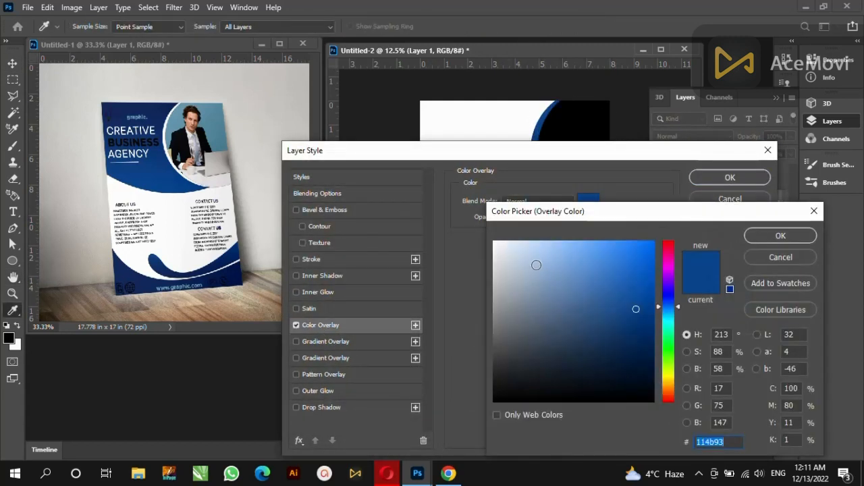
left_click(494, 242)
left_click(751, 234)
left_click(730, 177)
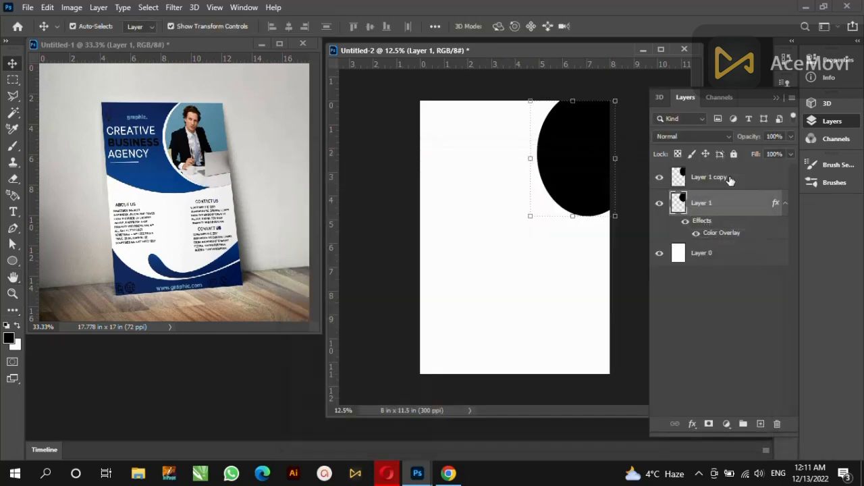
Make Layer 1 copy active, switch to the Opera browser and return to the Google Lens results for the flyer's businessman photo.
left_click(557, 181)
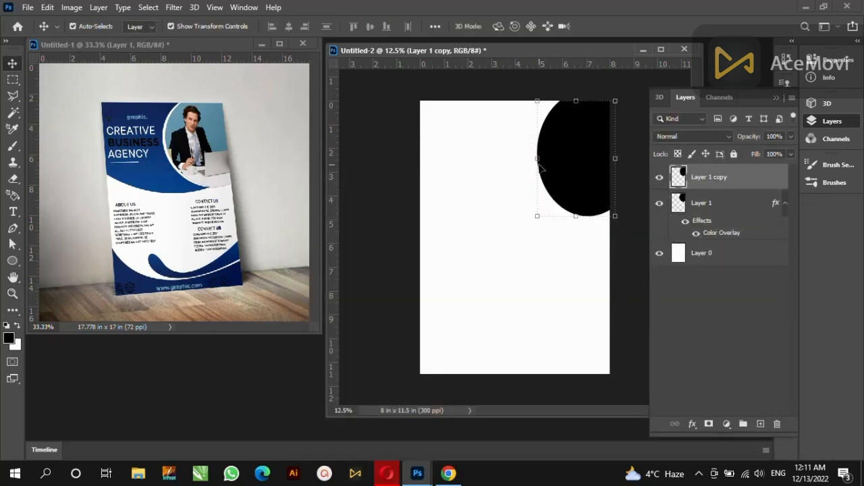
left_click(387, 473)
left_click(695, 91)
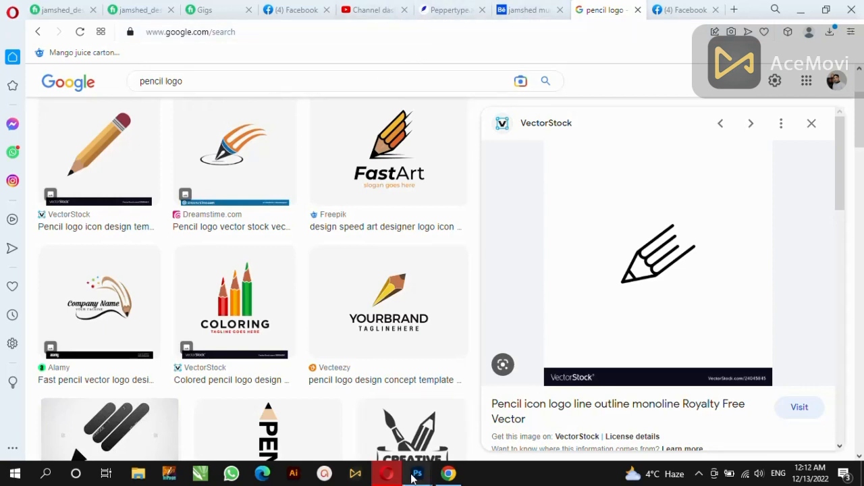
mouse_move(418, 474)
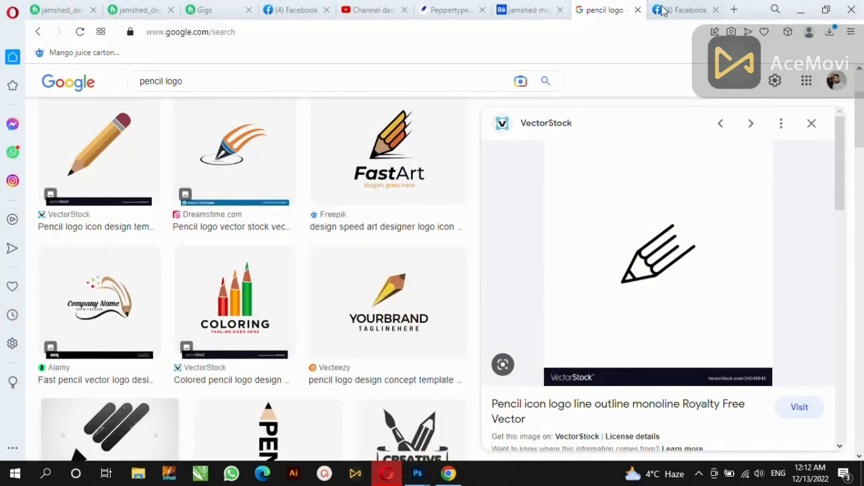
left_click(39, 32)
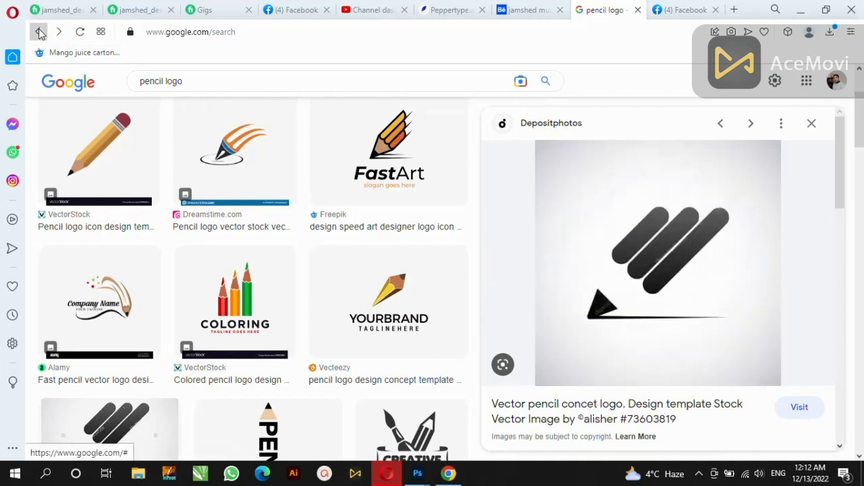
left_click(39, 33)
left_click(39, 32)
left_click(39, 32)
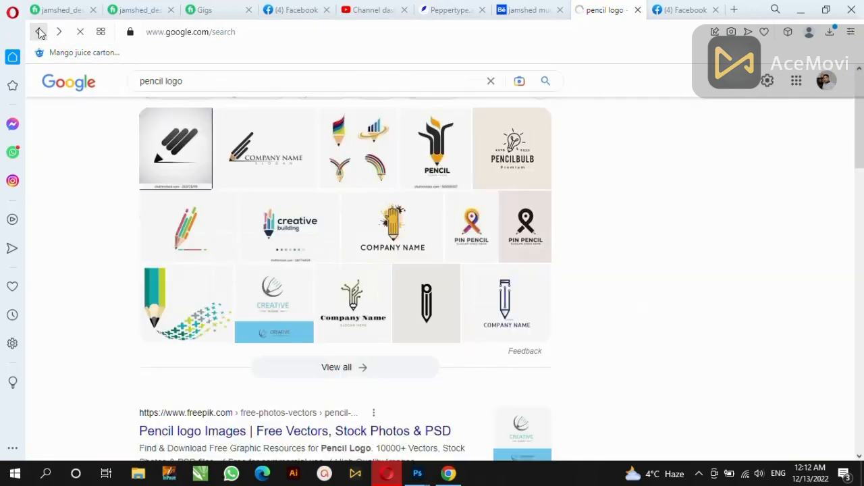
left_click(40, 32)
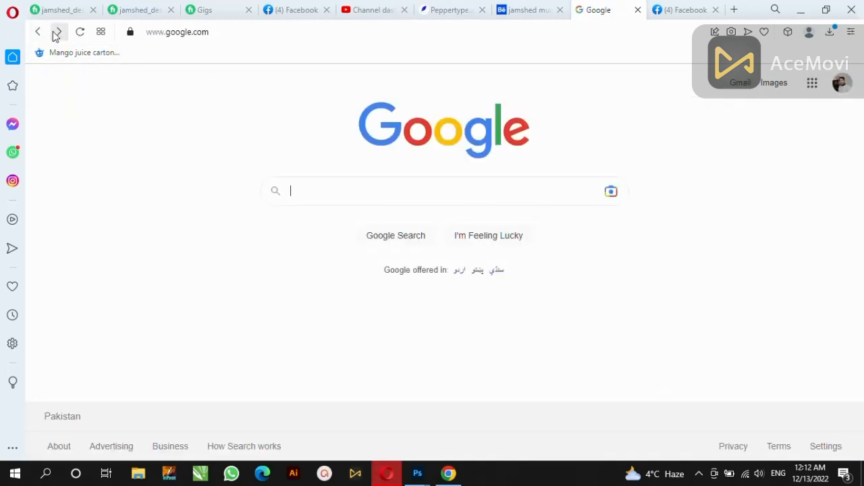
left_click(58, 32)
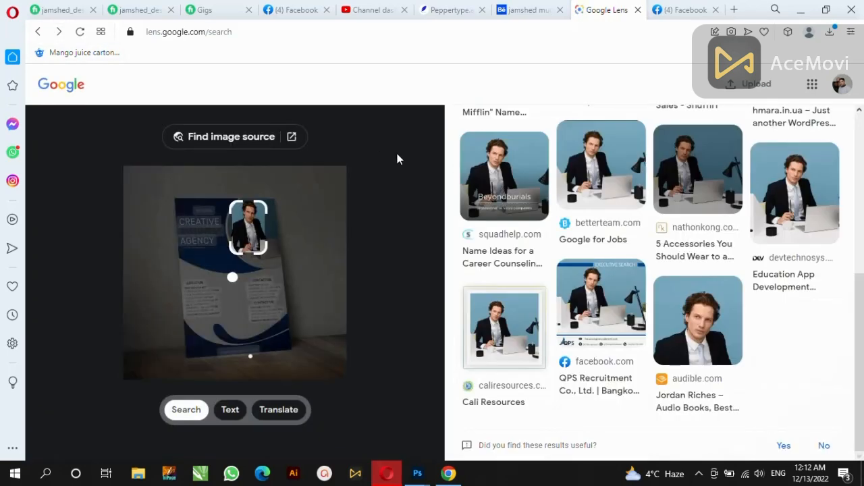
Open the QPS Recruitment Facebook result, find the Executive Search photo of the man at a laptop and copy the image.
left_click(622, 308)
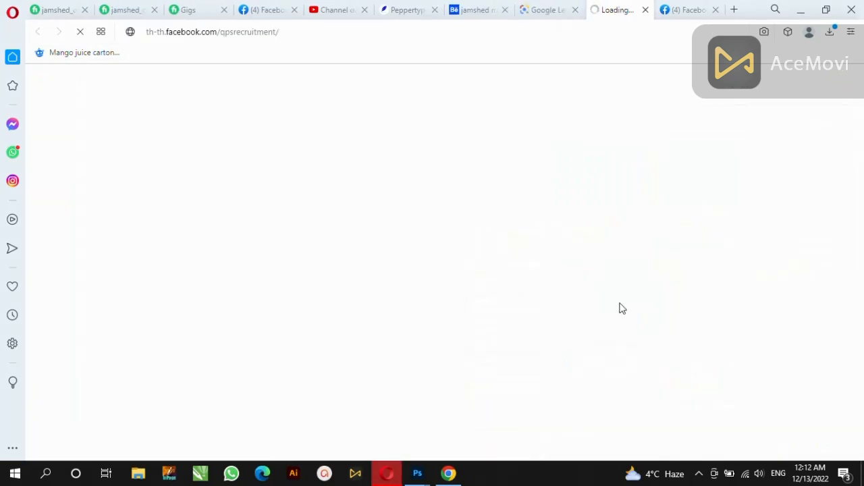
scroll(523, 280, "down", 7)
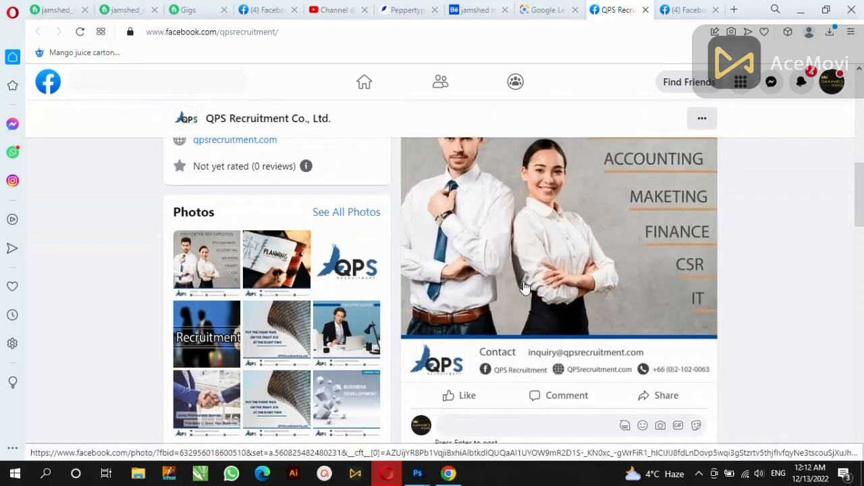
scroll(525, 287, "down", 1)
left_click(348, 330)
right_click(378, 233)
left_click(382, 271)
Switch to the Untitled-2 document in Photoshop, paste the copied photo and place it over the ellipse.
mouse_move(417, 471)
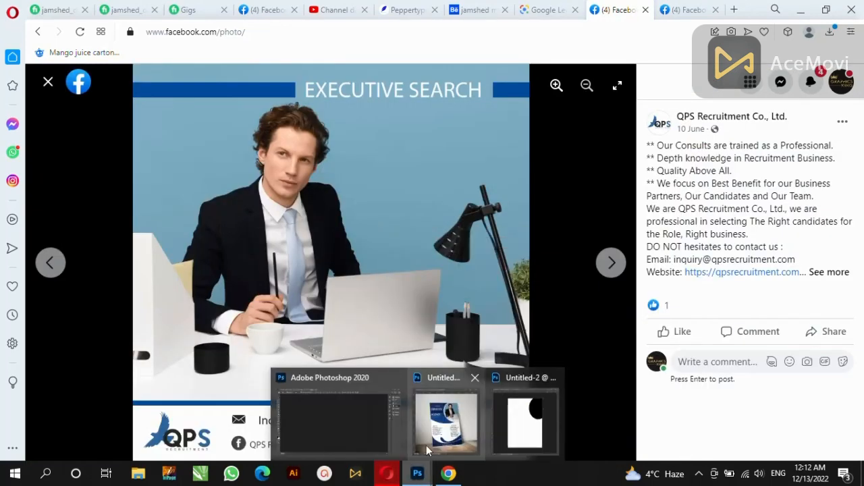
left_click(551, 422)
key("ctrl+v")
left_click_drag(492, 267, 536, 211)
Clip the photo to the Layer 1 copy ellipse and adjust its position and width to frame the man.
right_click(736, 187)
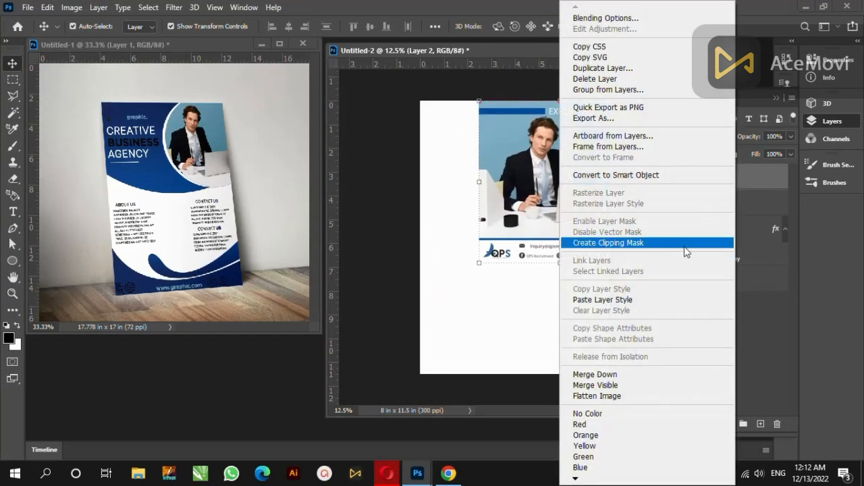
left_click(686, 250)
left_click_drag(635, 232, 572, 175)
mouse_move(515, 167)
left_mouse_down()
mouse_move(531, 167)
mouse_move(515, 167)
mouse_move(523, 164)
left_mouse_up()
key("Return")
Select Layer 2, Layer 1 copy and Layer 1 together and widen them slightly toward the left.
left_click(719, 202, "shift")
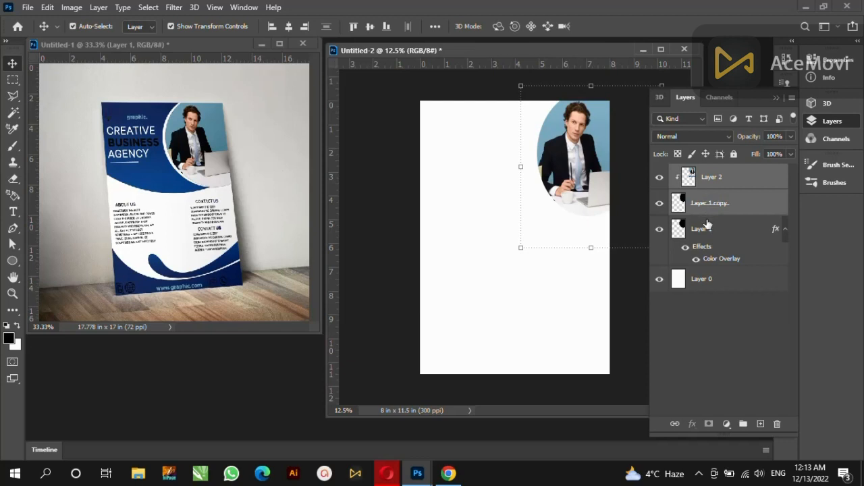
left_click(707, 226, "shift")
left_click_drag(518, 164, 516, 168)
key("Return")
Draw a black rectangle about 2424 by 1478 px across the upper part of the page, directly above Layer 0.
left_click(459, 274)
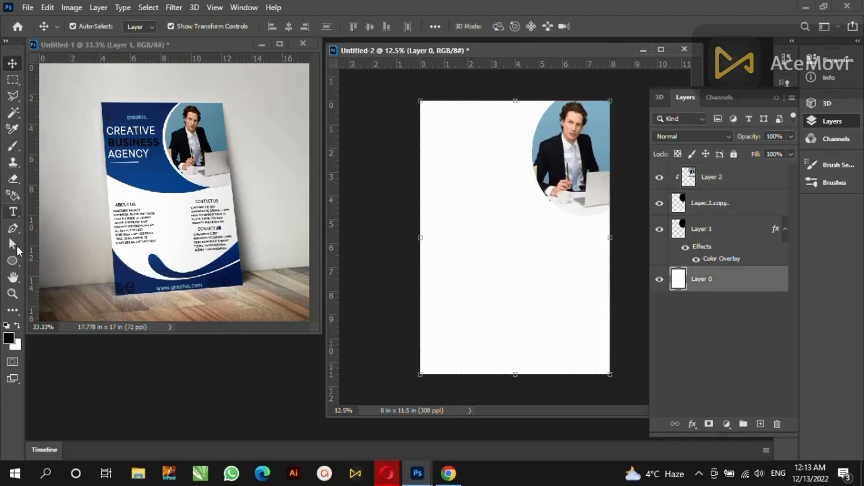
right_click(12, 261)
left_click(42, 284)
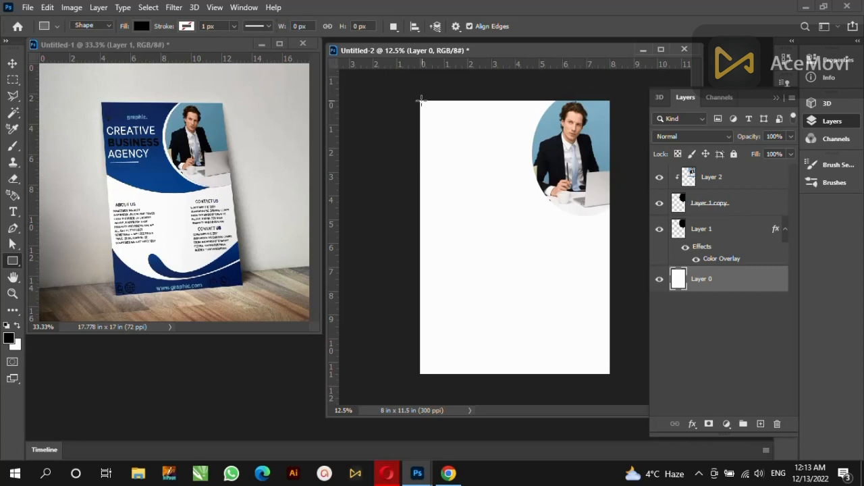
left_click_drag(419, 99, 611, 217)
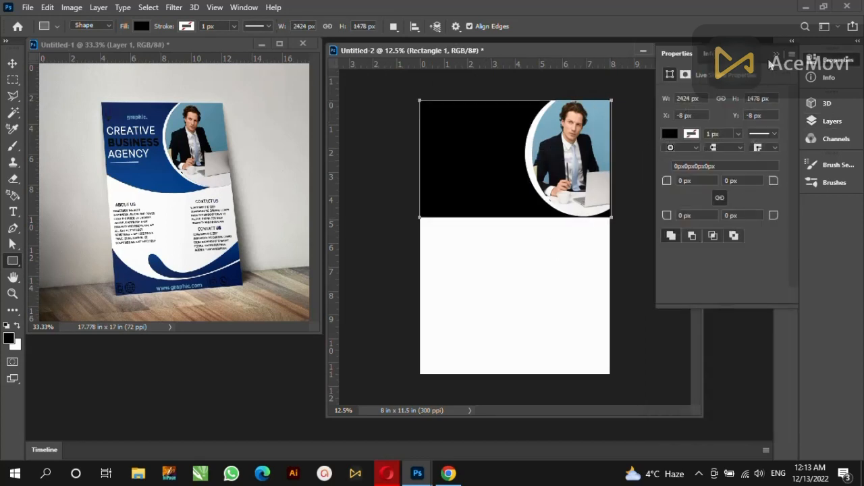
Add a Gradient Overlay to the Rectangle 1 layer and recolour its 100% stop with the reference flyer's brighter blue.
left_click(845, 122)
double_click(752, 287)
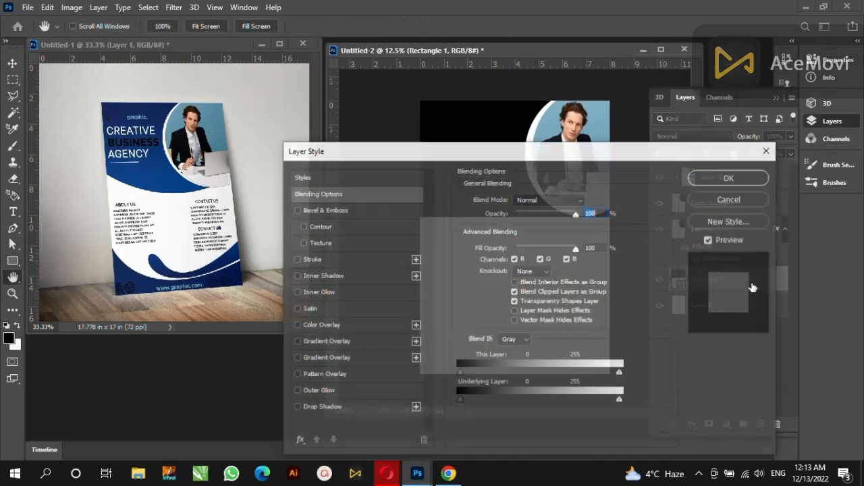
left_click(326, 342)
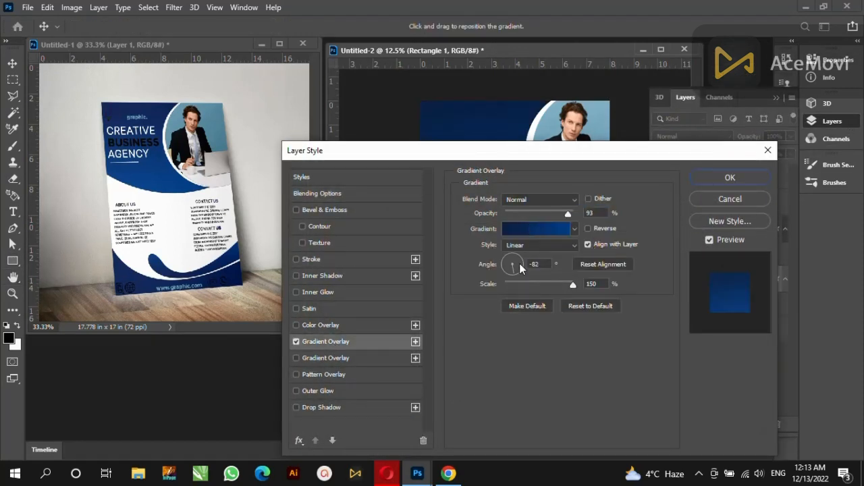
left_click(508, 230)
left_click(561, 276)
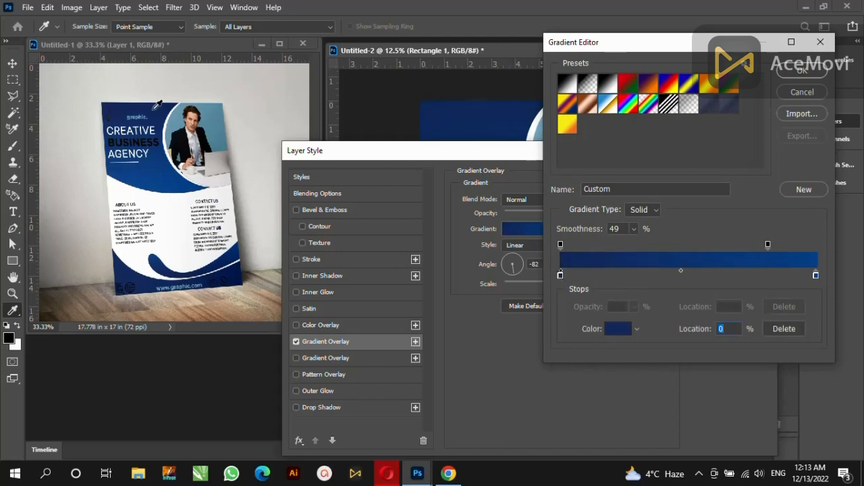
left_click(815, 276)
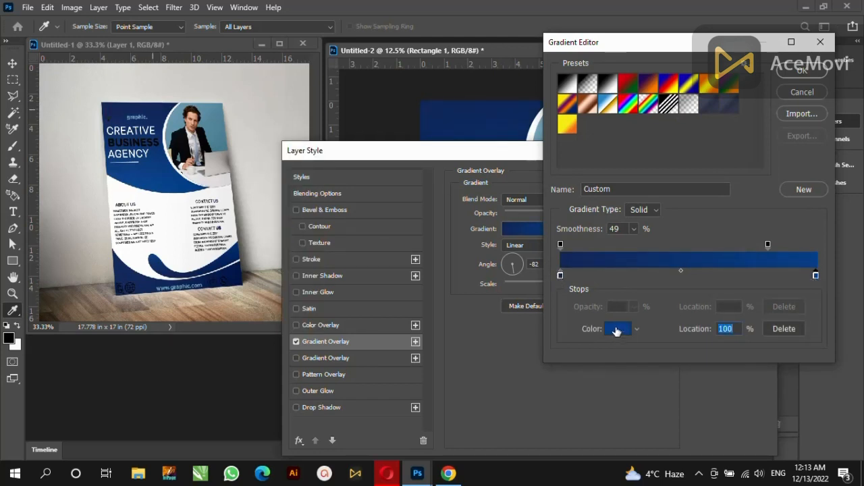
left_click(616, 329)
key("Return")
Recolour the gradient's 0% stop with the dark navy sampled from the reference flyer's upper edge and accept the gradient.
left_click(561, 275)
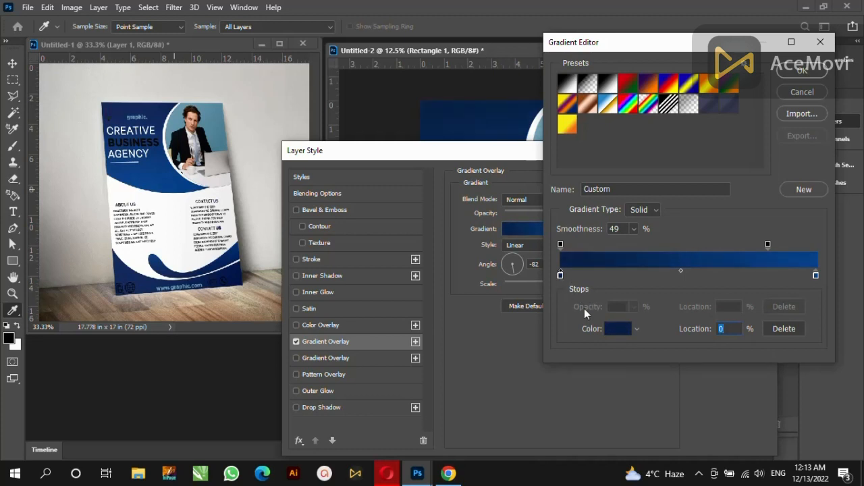
left_click(617, 329)
left_click(121, 102)
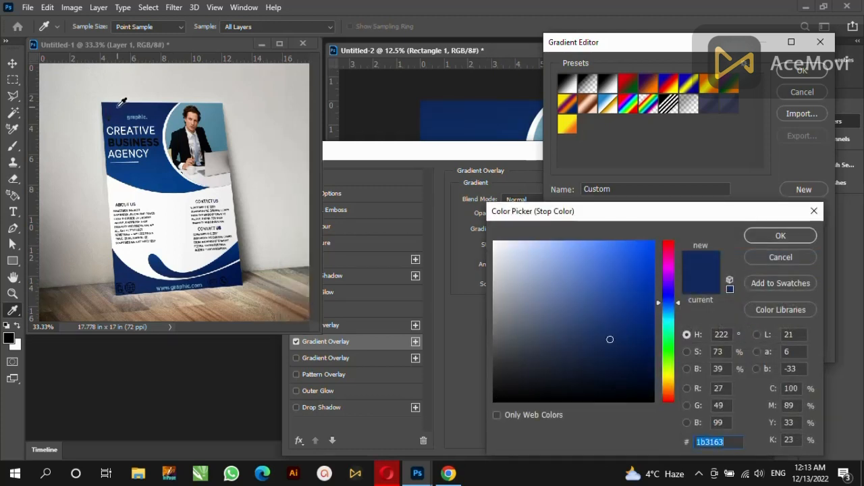
left_click(781, 236)
key("Return")
Set the gradient overlay's angle to -76° and its scale to about 81%, and apply the layer style.
left_click_drag(577, 158, 584, 254)
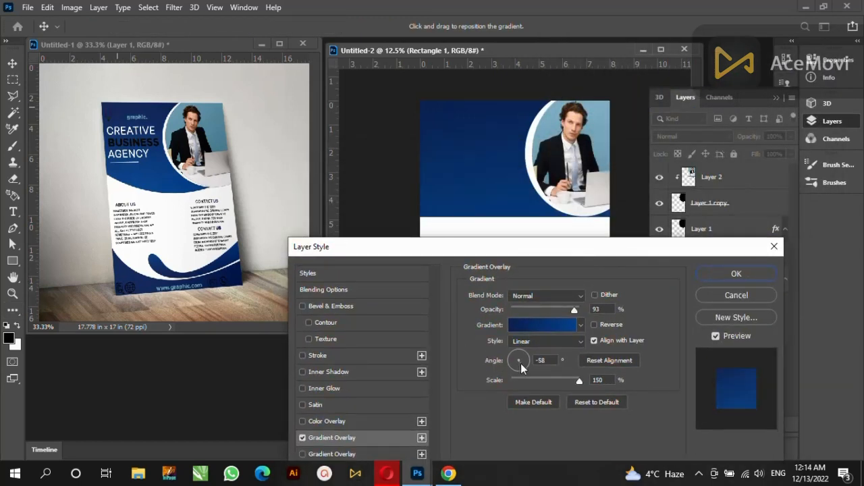
left_click_drag(520, 363, 518, 367)
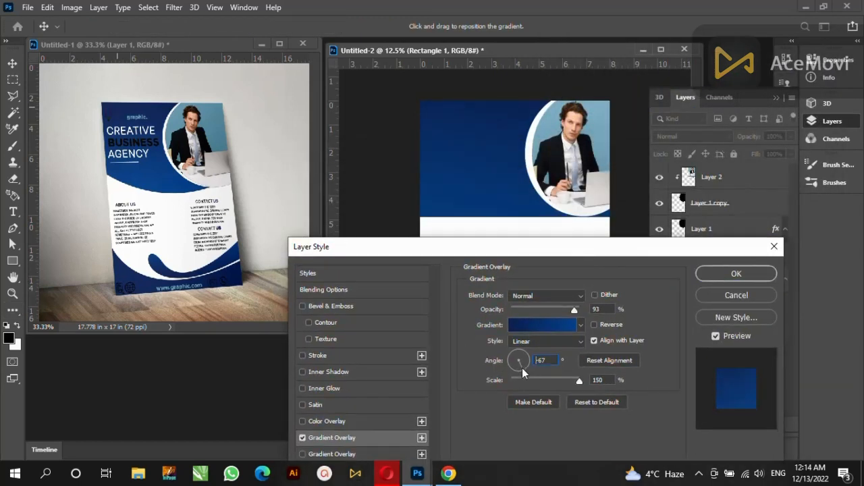
left_click_drag(565, 381, 582, 377)
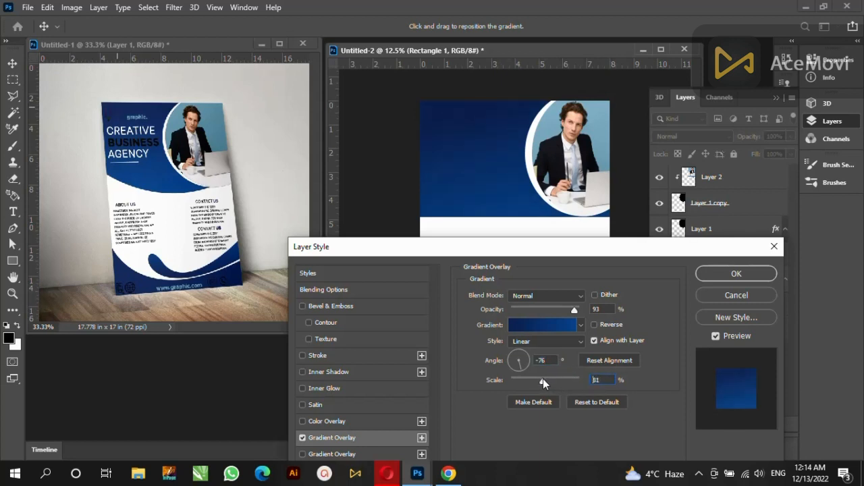
left_click(737, 273)
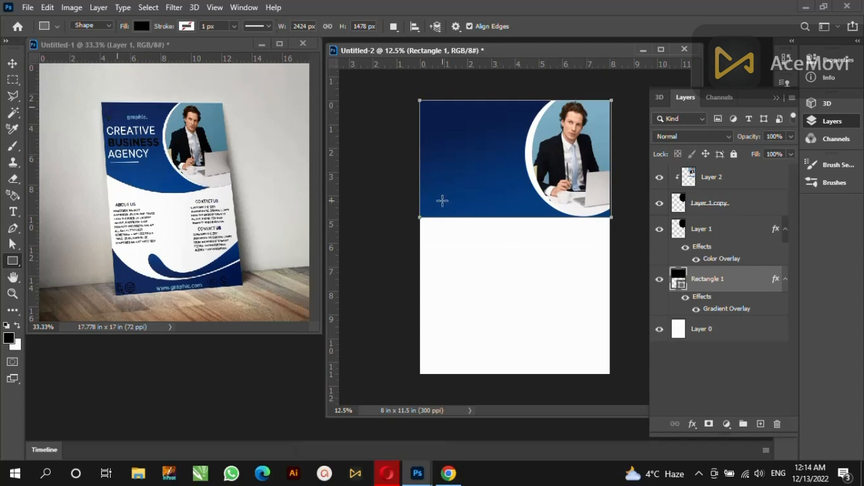
left_click(11, 64)
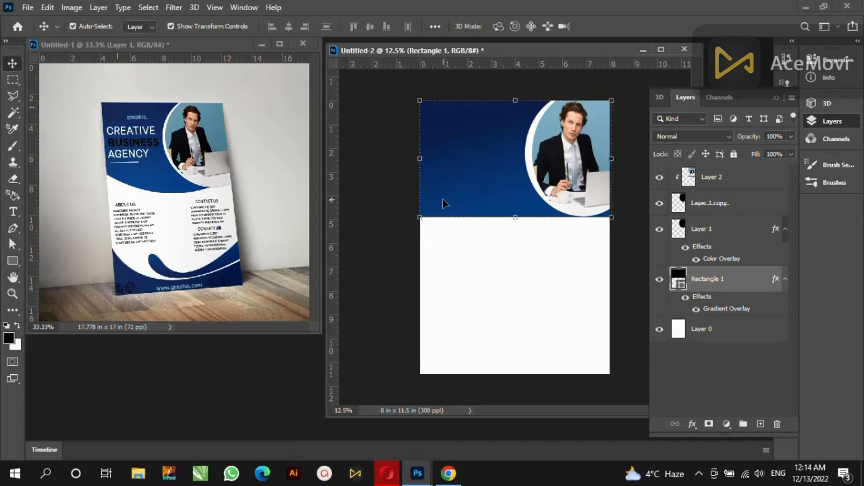
key("ctrl+t")
left_click(71, 7)
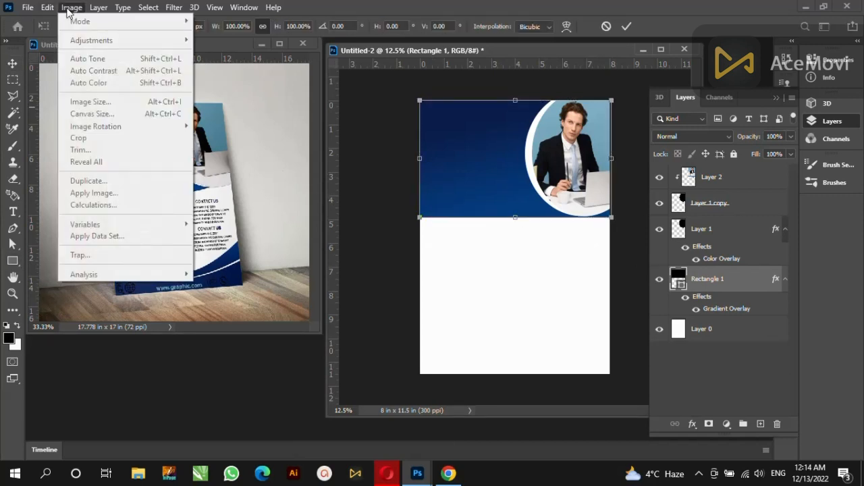
mouse_move(99, 8)
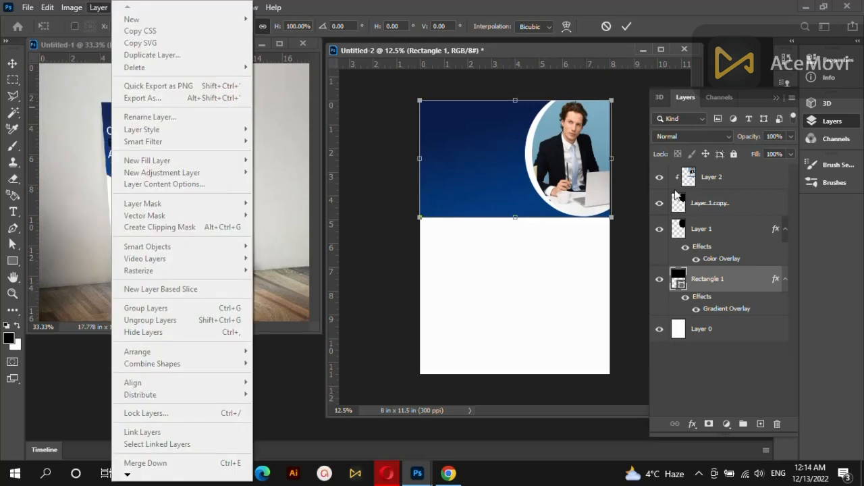
key("Escape")
key("Escape")
right_click(734, 279)
right_click(469, 198)
left_click(454, 198)
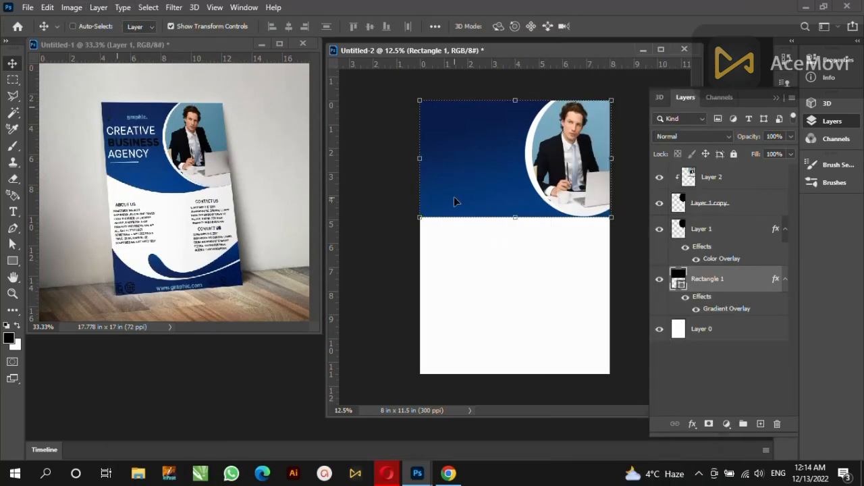
Warp Rectangle 1 so its lower edge curves down from the page's left side and passes beneath the photo ellipse.
key("ctrl+t")
right_click(454, 196)
left_click(496, 286)
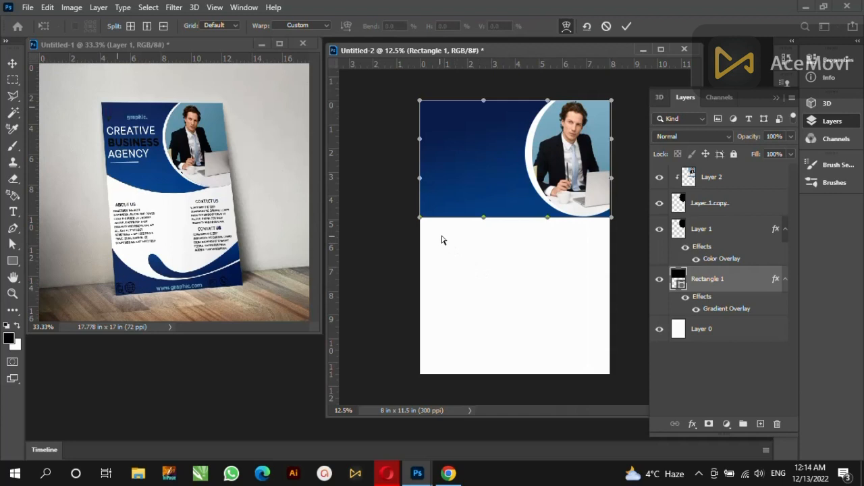
left_click_drag(419, 220, 420, 180)
left_click_drag(611, 220, 612, 211)
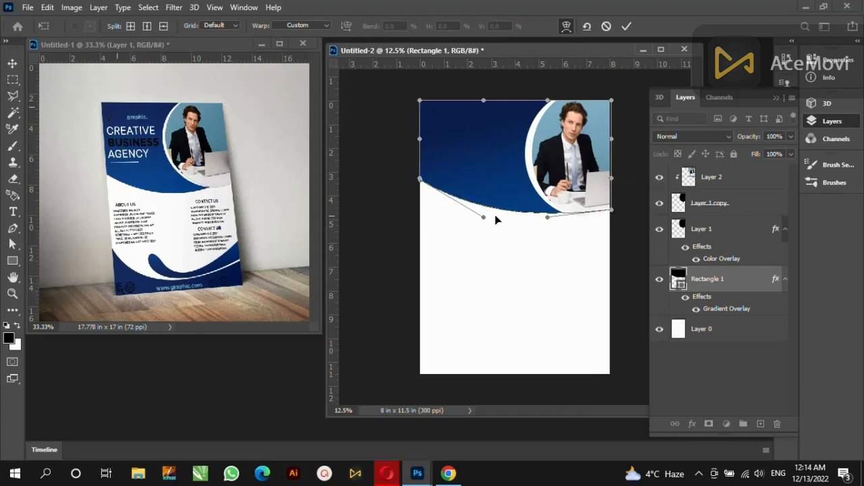
left_click_drag(420, 181, 420, 169)
mouse_move(485, 223)
left_mouse_down()
mouse_move(480, 213)
mouse_move(471, 230)
left_mouse_up()
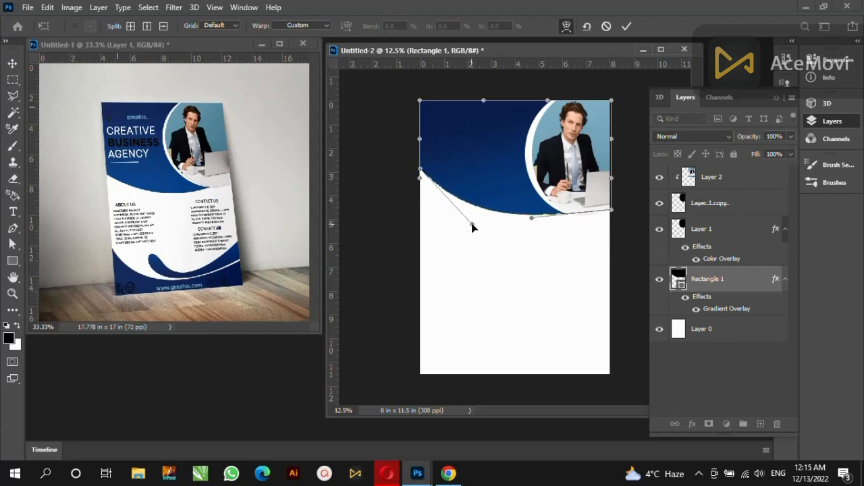
left_click(626, 26)
left_click(624, 217)
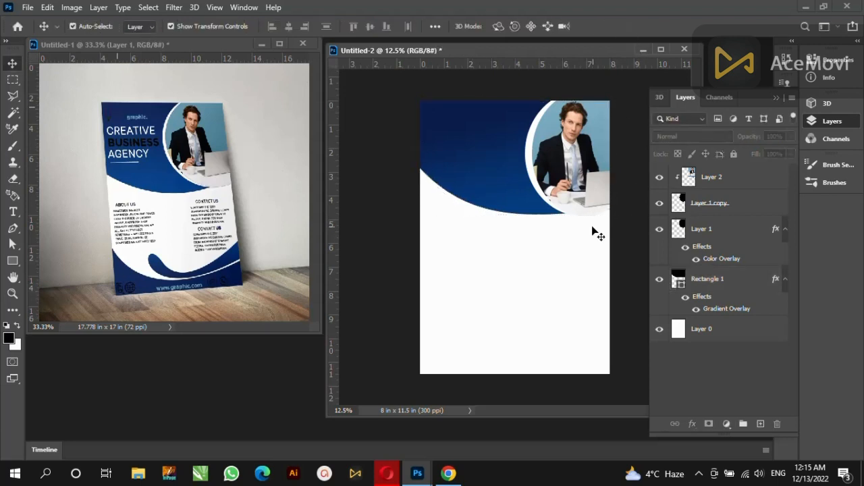
Draw a rectangle about 2408 by 719 px across the page's lower end and paste the header's gradient layer style onto it.
left_click(13, 262)
left_click_drag(419, 317, 611, 374)
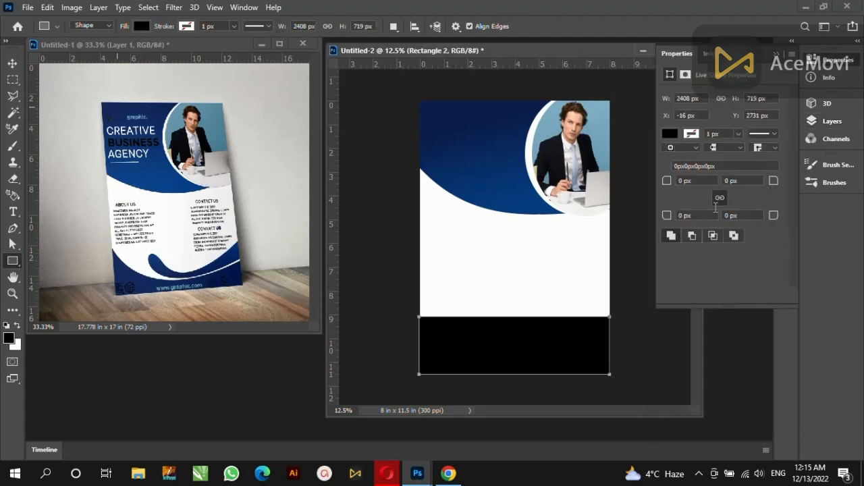
left_click(834, 121)
right_click(765, 178)
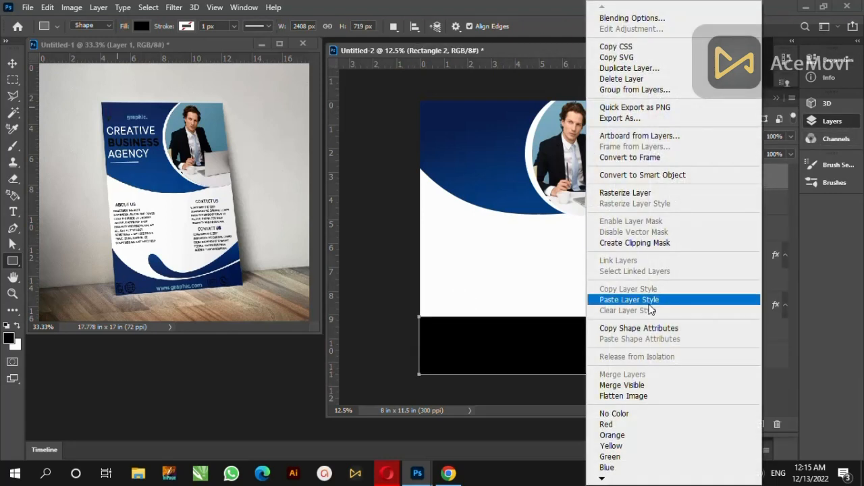
left_click(607, 299)
Warp Rectangle 2 so its upper edge dips into a concave curve, with the right end lower than the left.
key("ctrl+t")
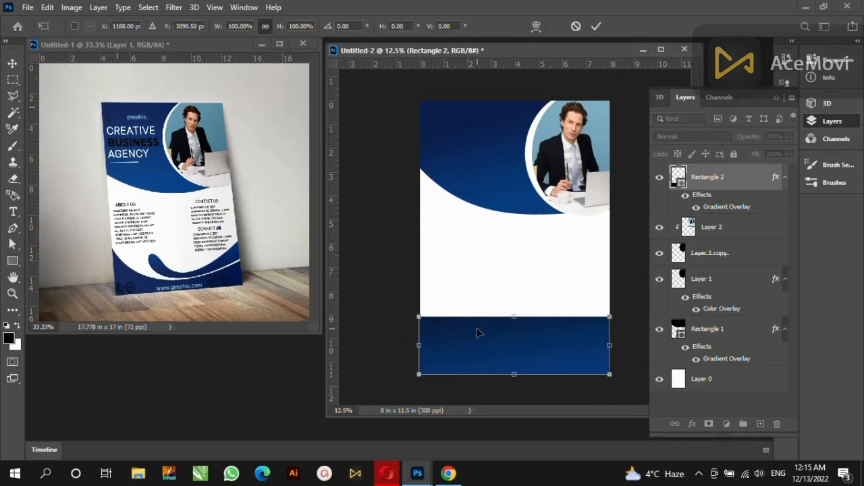
right_click(476, 332)
left_click(500, 181)
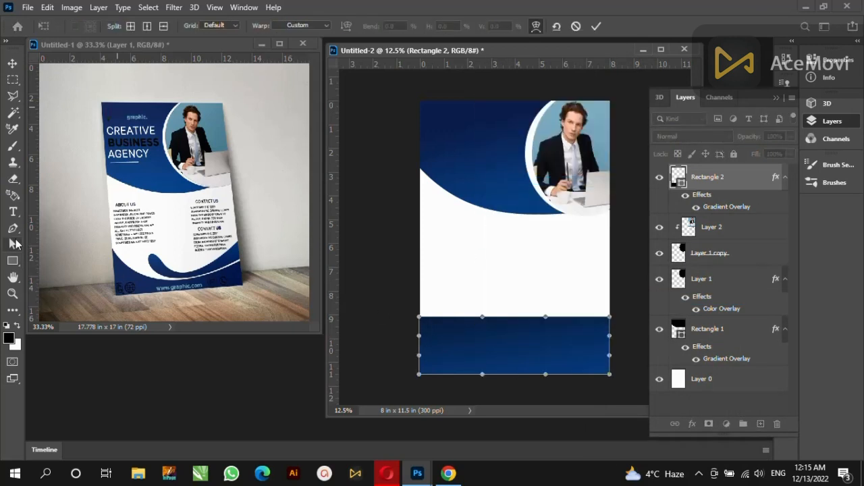
left_click_drag(483, 321, 481, 365)
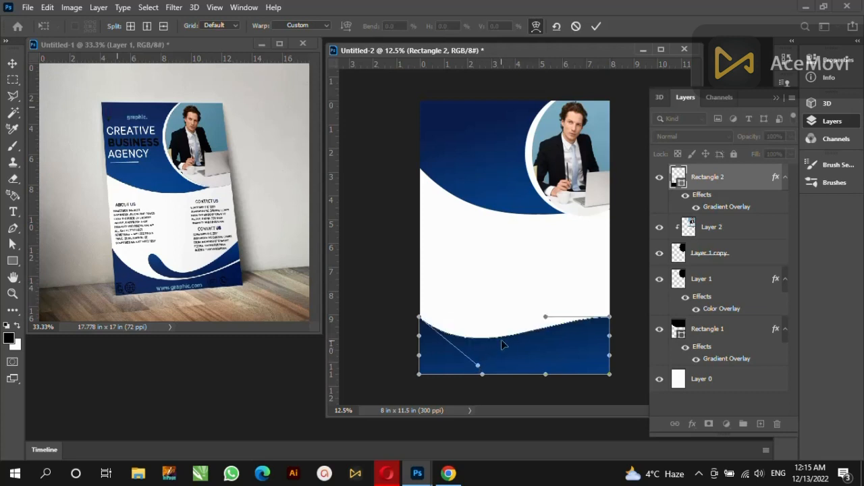
left_click_drag(545, 320, 533, 369)
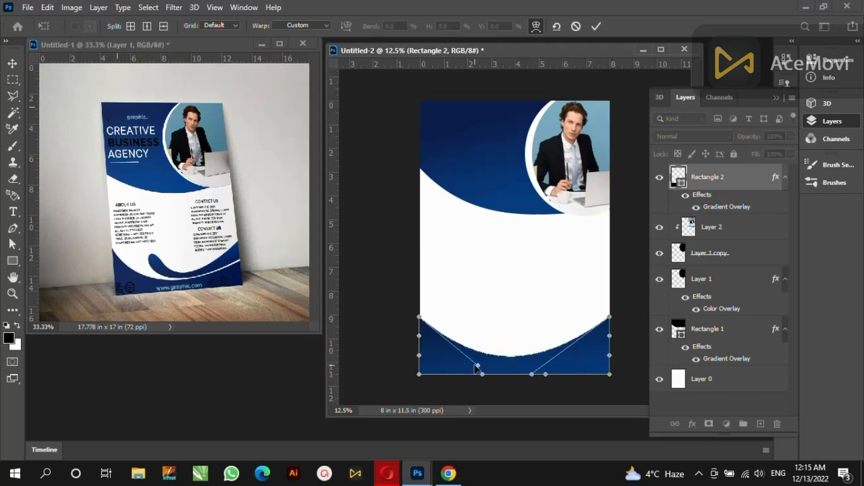
left_click_drag(531, 376, 552, 385)
left_click_drag(614, 323, 610, 337)
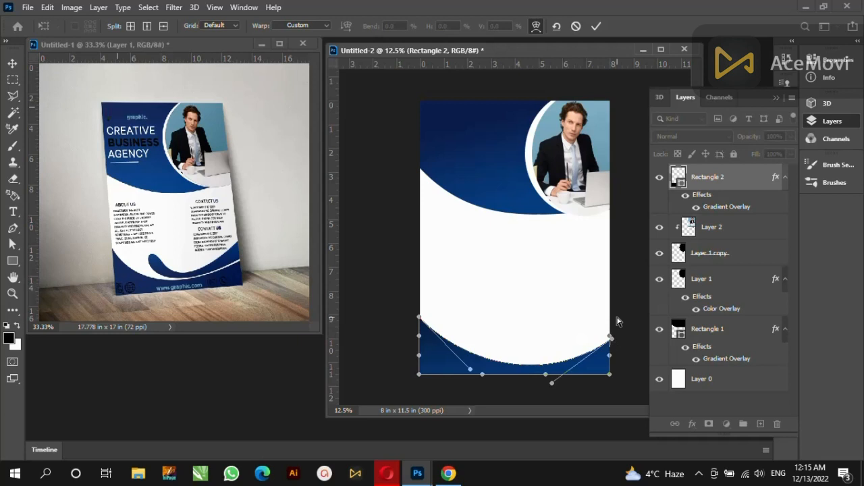
left_click(12, 62)
left_click(388, 183)
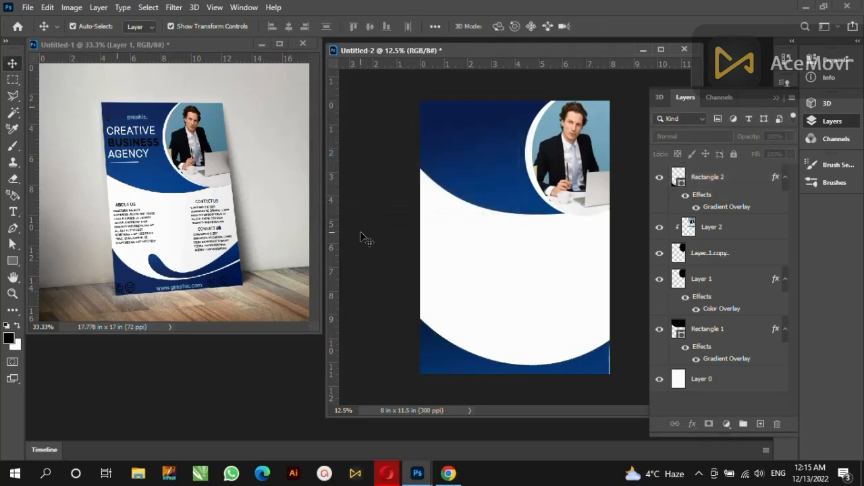
Open Pencile.psd and copy the pencil drawing from its Layer 2.
key("ctrl+o")
double_click(347, 127)
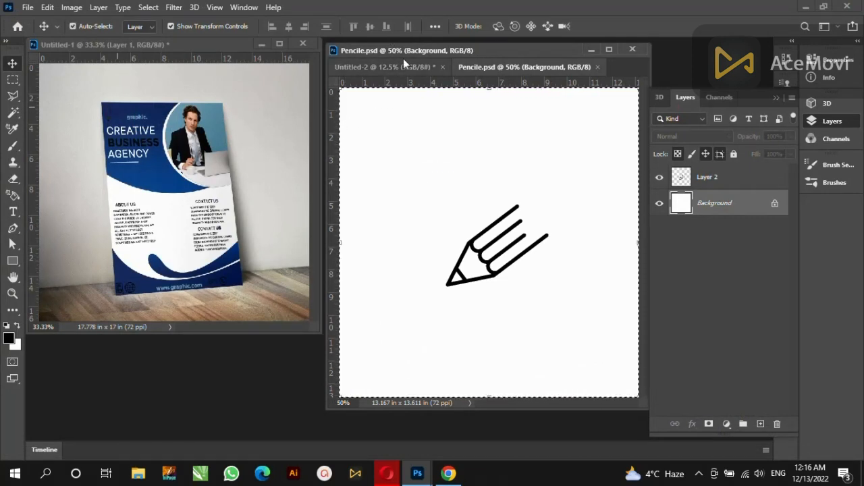
left_click(432, 67)
left_click(498, 67)
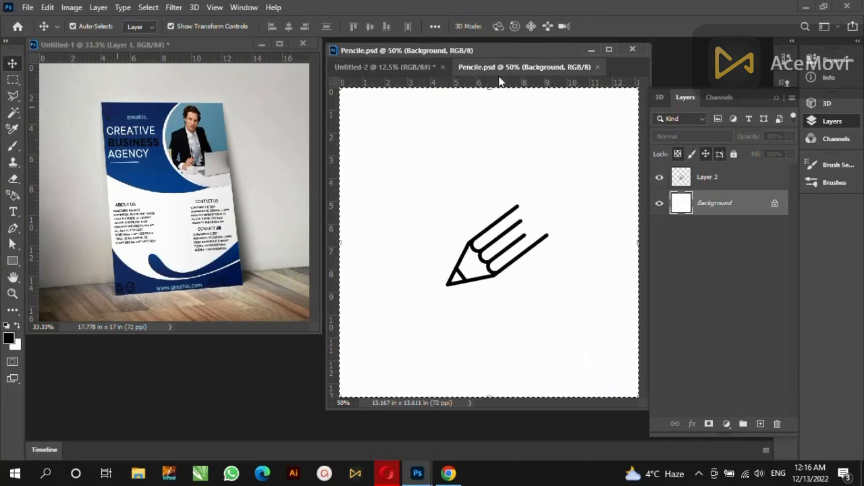
Paste the pencil into Untitled-2, turn it upright with its tip down and place it in the header's upper-left corner.
left_click(405, 68)
key("ctrl+v")
left_click_drag(506, 260, 515, 233)
left_click(496, 246)
mouse_move(495, 245)
left_mouse_down()
mouse_move(407, 124)
mouse_move(417, 142)
left_mouse_up()
key("Return")
left_click(435, 223)
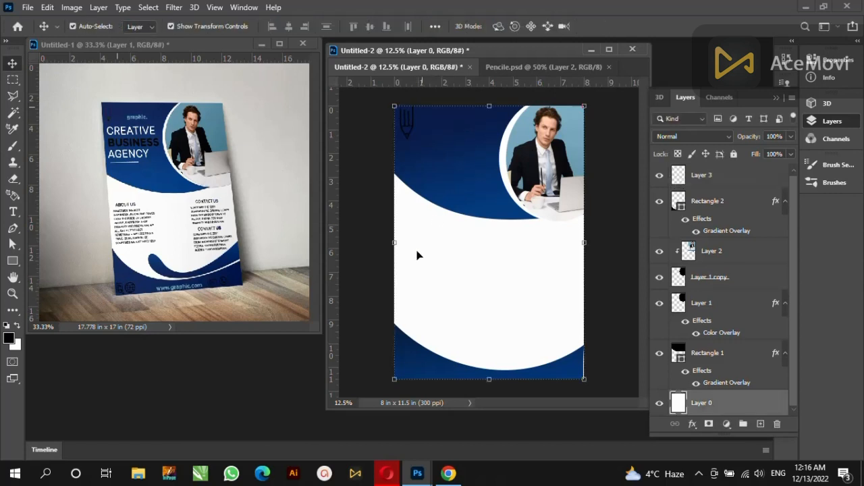
Set the Type tool's text colour to light blue 76a6bd, sampled from the photo's background.
left_click(12, 211)
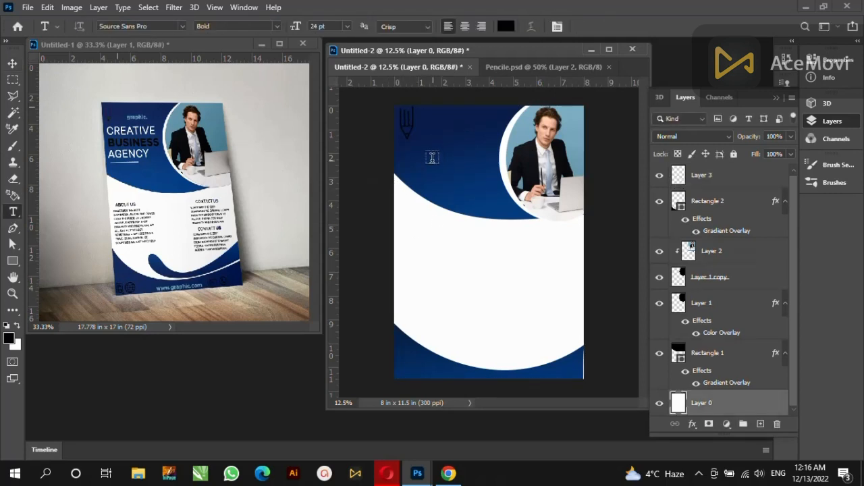
left_click(505, 26)
left_click(528, 136)
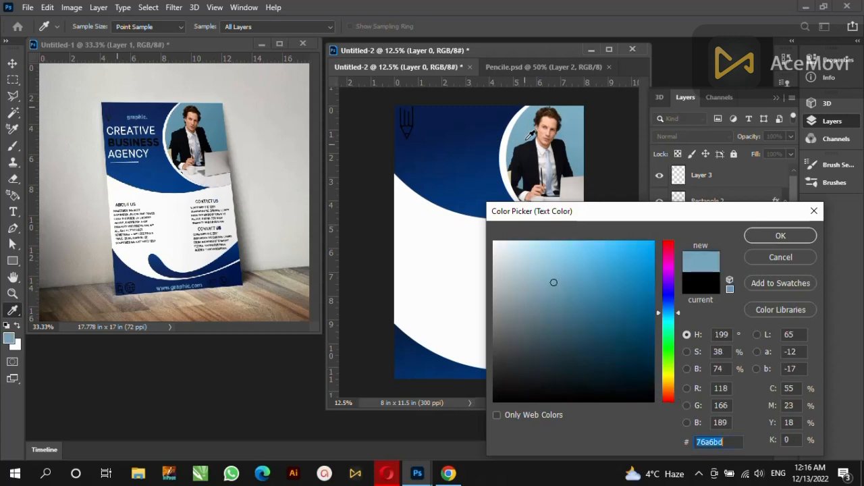
left_click(781, 235)
Add the text GRAPHIC. in the blue header and bring its layer to the top of the layer stack.
left_click(439, 162)
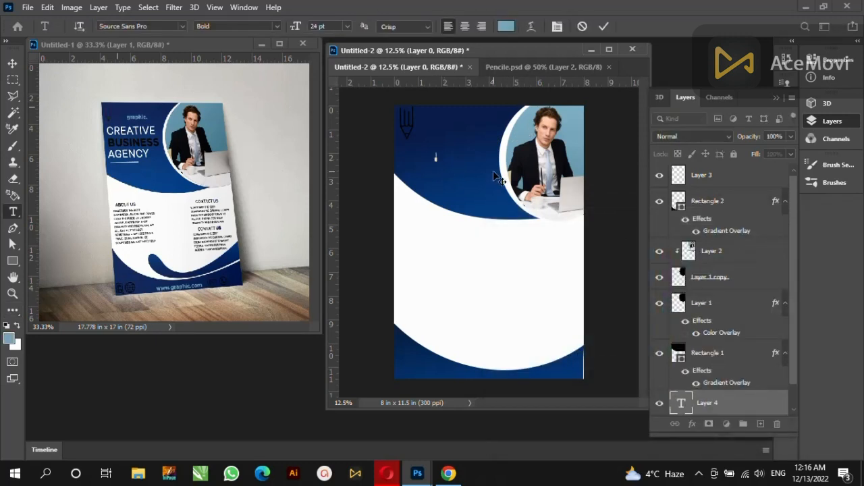
type("GRAPHIC.")
left_click(604, 26)
key("ctrl+bracketright")
key("ctrl+bracketright")
key("ctrl+bracketright")
key("ctrl+bracketright")
key("ctrl+bracketright")
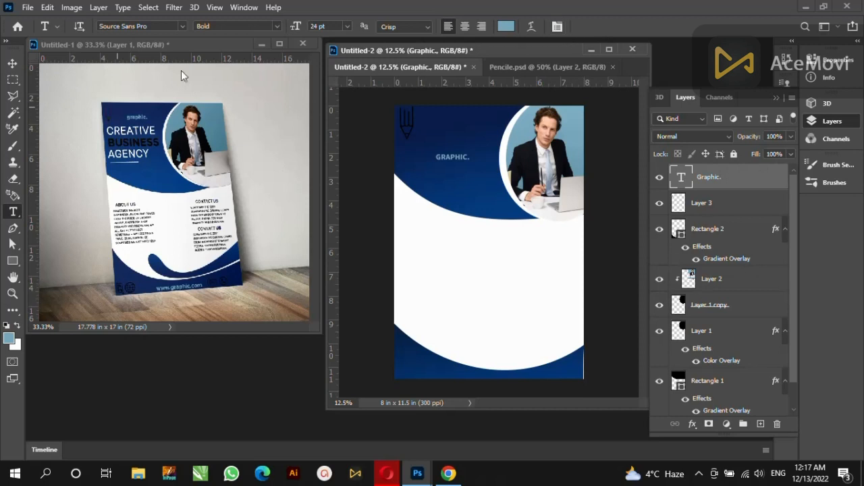
left_click(440, 158)
key("ctrl+t")
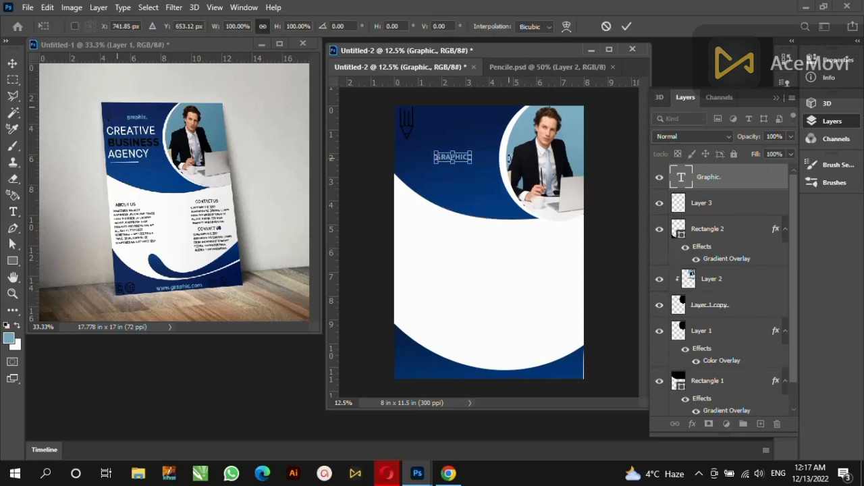
left_click(626, 26)
left_click(461, 160)
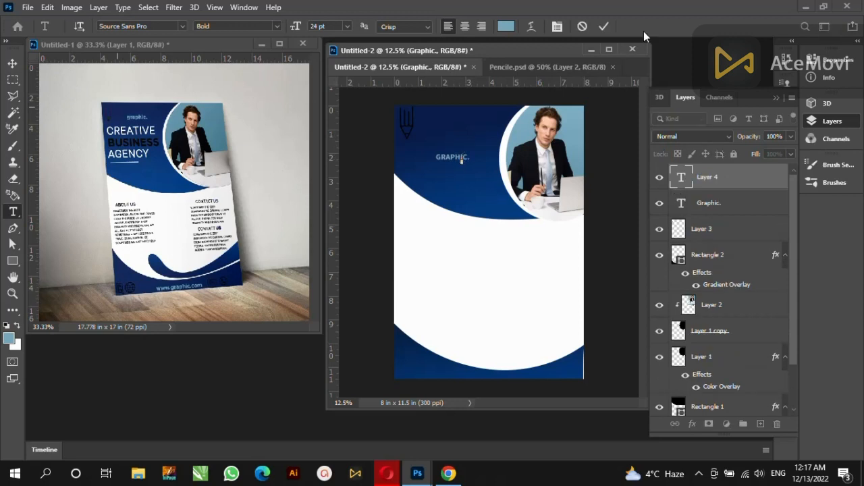
left_click(603, 25)
Turn off All Caps for the light blue header text and change its initial to lowercase so it reads graphic.
scroll(434, 144, "up", 5)
double_click(434, 143)
key("ctrl+t")
left_click(683, 211)
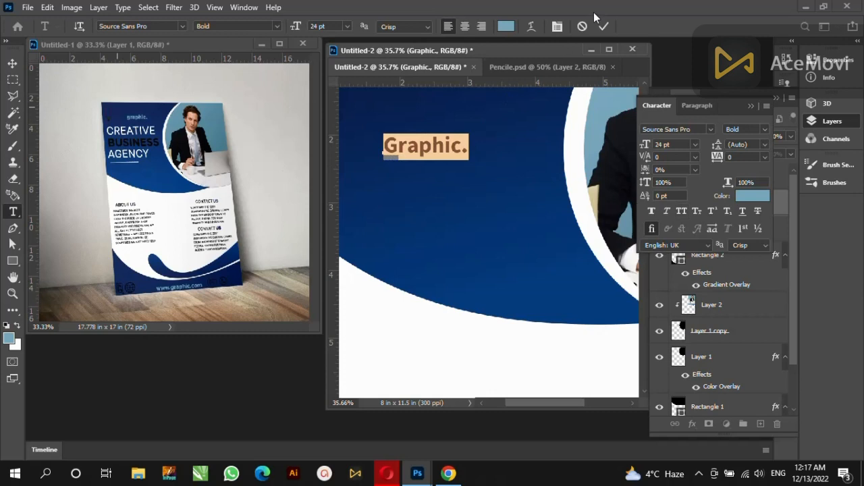
mouse_move(399, 145)
left_click(401, 144)
key("BackSpace")
type("g")
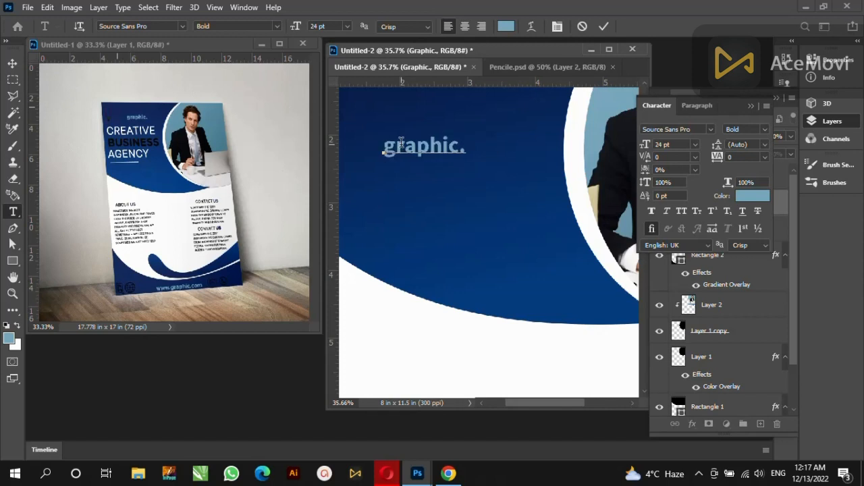
left_click(604, 26)
Move the graphic. text up in the blue header and place a duplicate just below it.
left_click(12, 63)
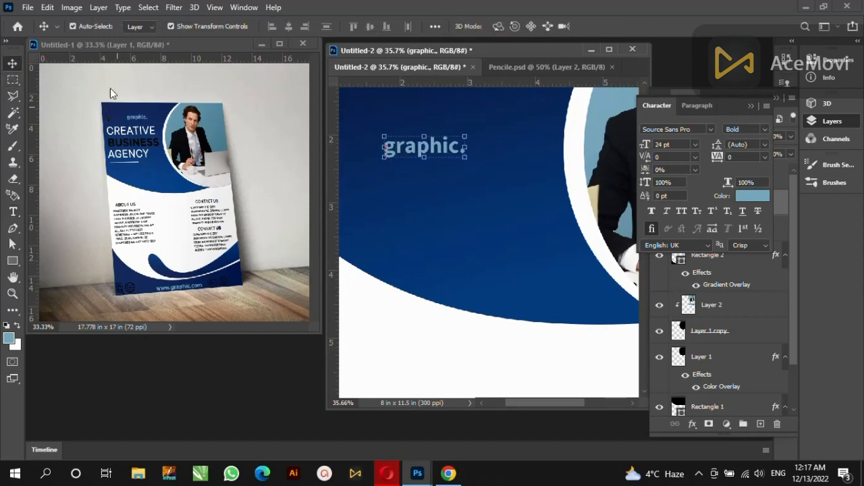
left_click_drag(425, 148, 408, 153)
key("Return")
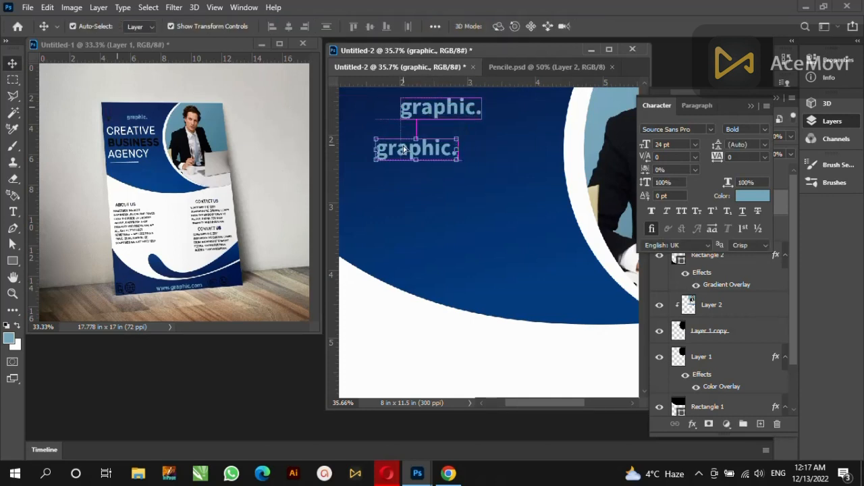
Replace the lower graphic. copy's text with CREATIVE.
left_click(14, 211)
double_click(387, 150)
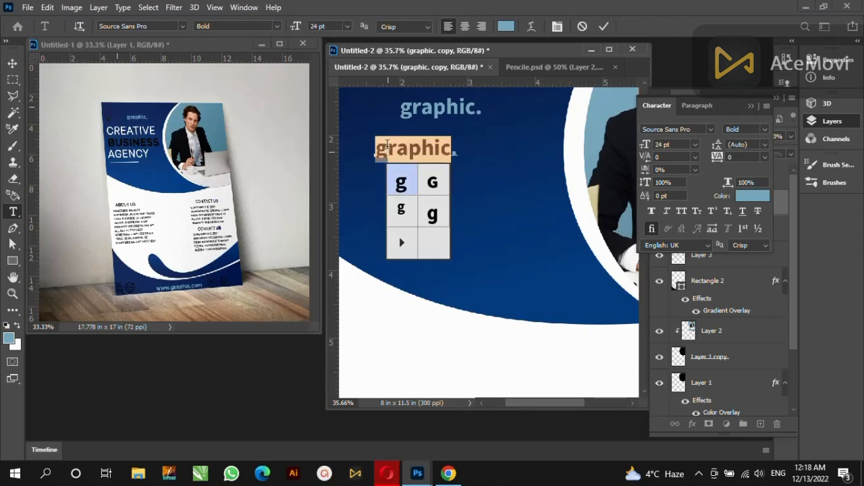
type("c")
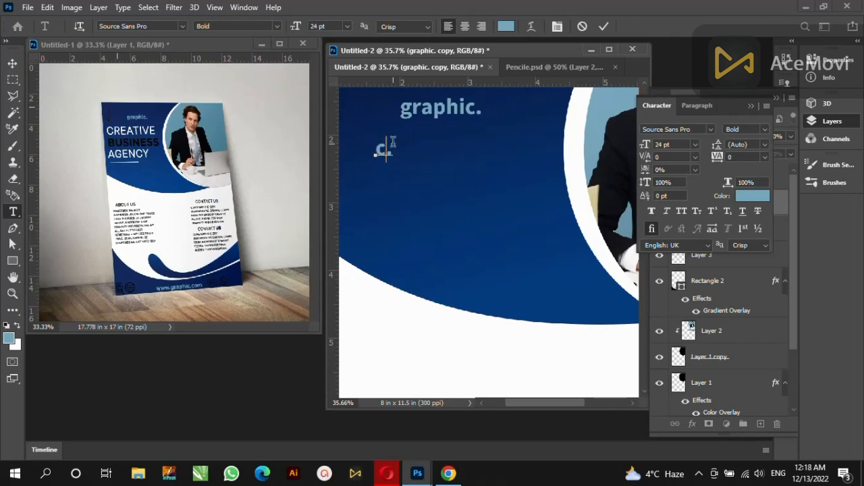
key("BackSpace")
type("CREATIVE")
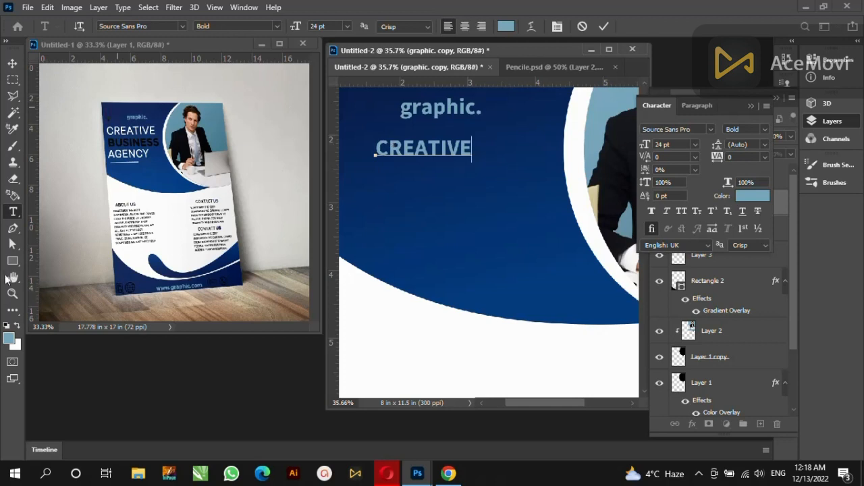
Scale the CREATIVE text proportionally to about 233%, giving a font size of about 56 pt.
double_click(12, 294)
left_click(380, 25)
left_click(399, 165)
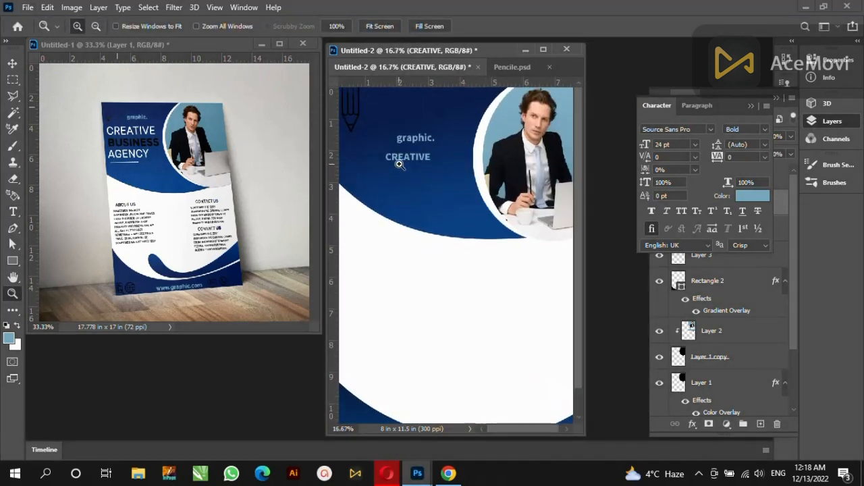
left_click(13, 62)
left_click_drag(432, 164, 461, 176)
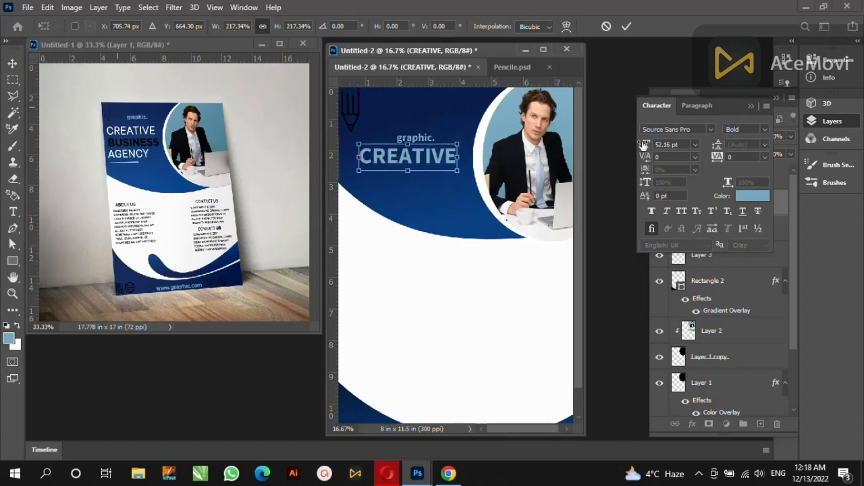
left_click_drag(346, 169, 346, 174)
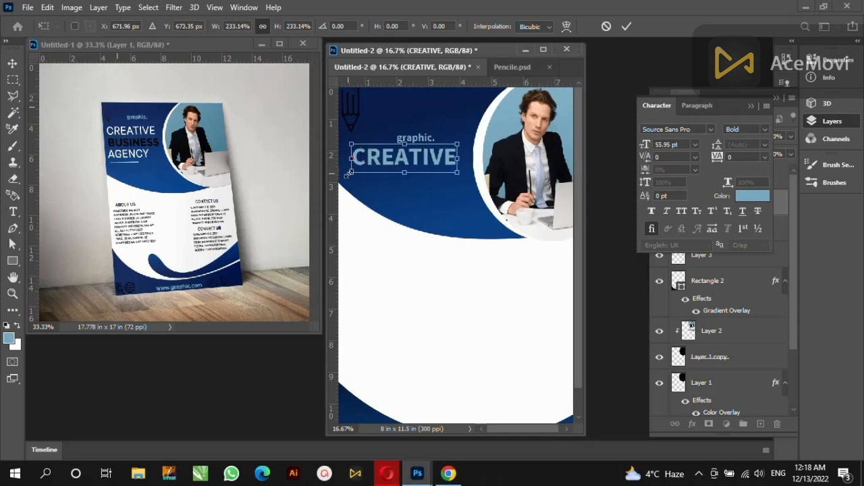
key("Return")
Move the graphic. and CREATIVE texts slightly higher in the header, keeping CREATIVE directly beneath graphic.
left_click(427, 130)
left_click_drag(428, 143, 427, 133)
left_click(427, 169)
left_click_drag(427, 168, 424, 160)
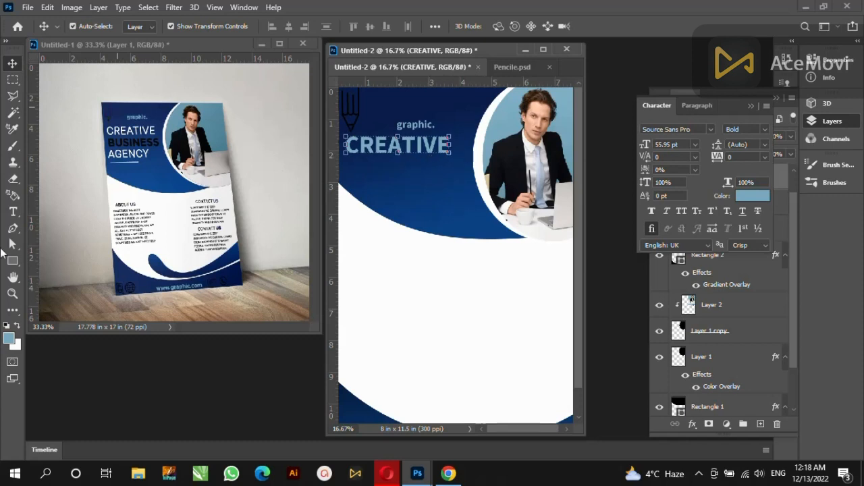
Apply a white Color Overlay in Normal mode at 100% opacity to the CREATIVE text layer.
left_click(12, 293)
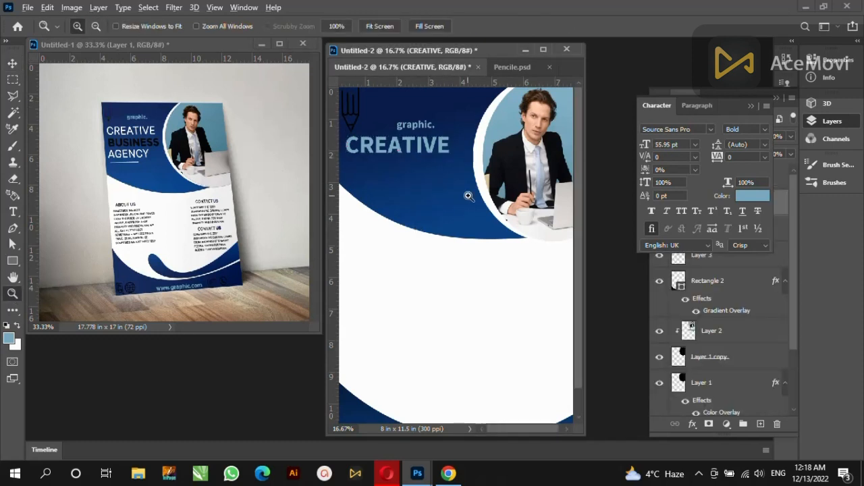
left_click(468, 196, "alt")
left_click(415, 182)
left_click(13, 65)
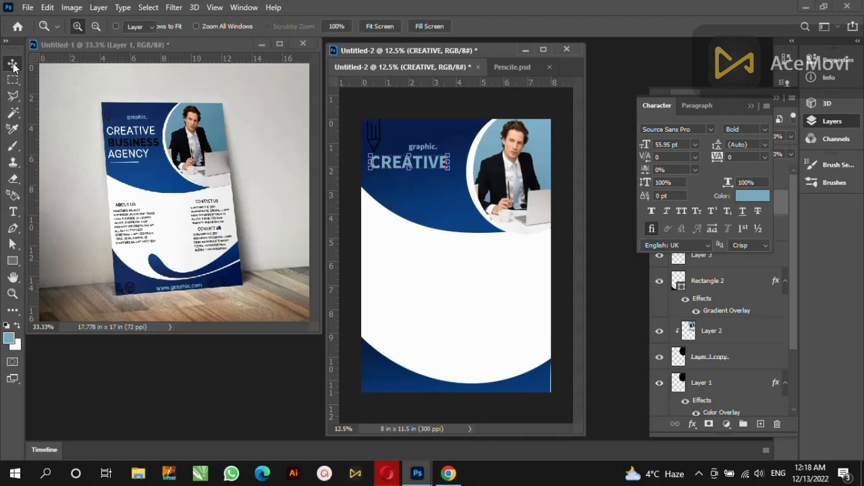
left_click(762, 109)
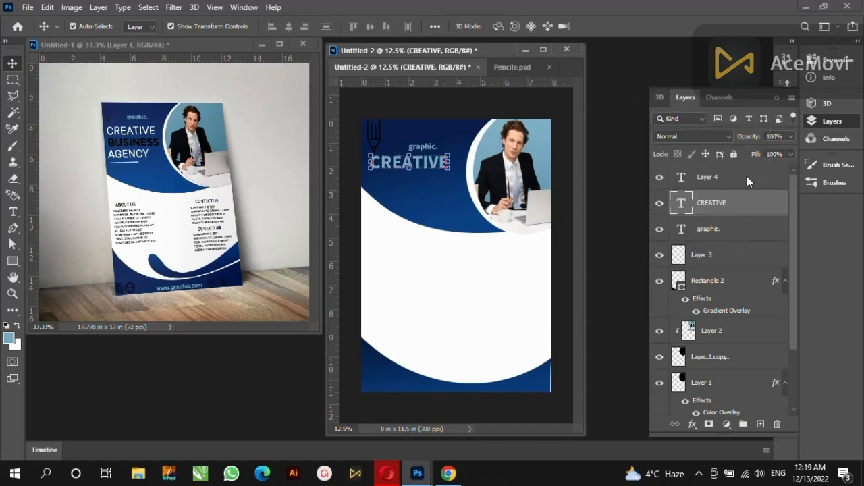
double_click(766, 217)
left_click(327, 325)
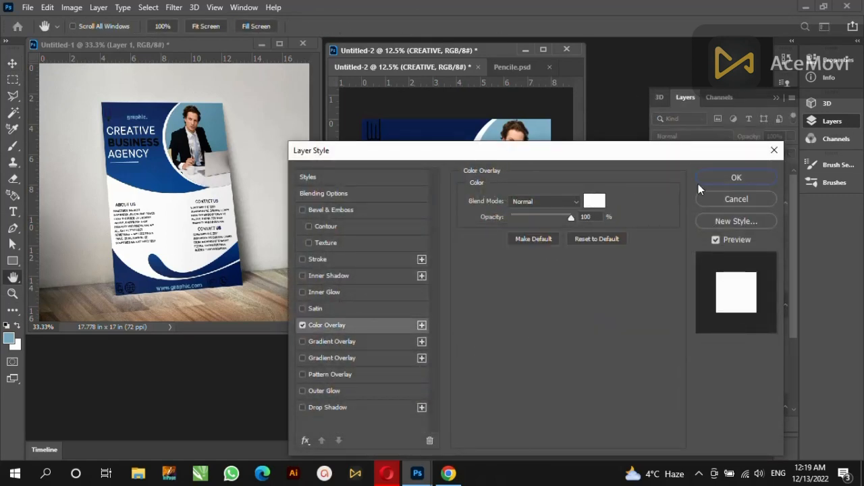
left_click(735, 178)
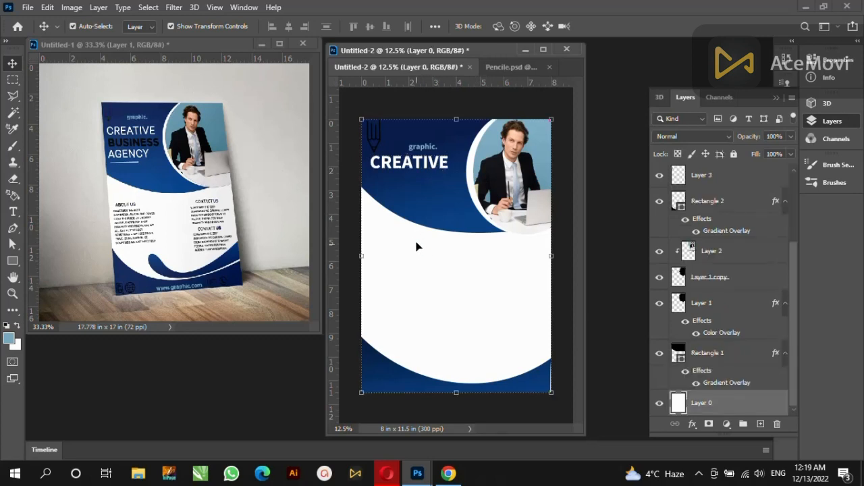
Duplicate the white CREATIVE text directly below itself and replace the copy's text with BUSINESS.
left_click_drag(439, 165, 438, 180)
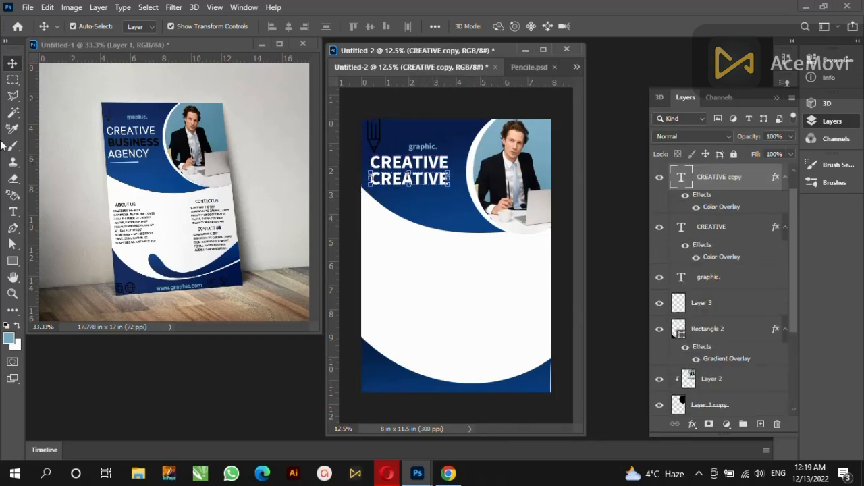
left_click(12, 212)
double_click(412, 181)
key("BackSpace")
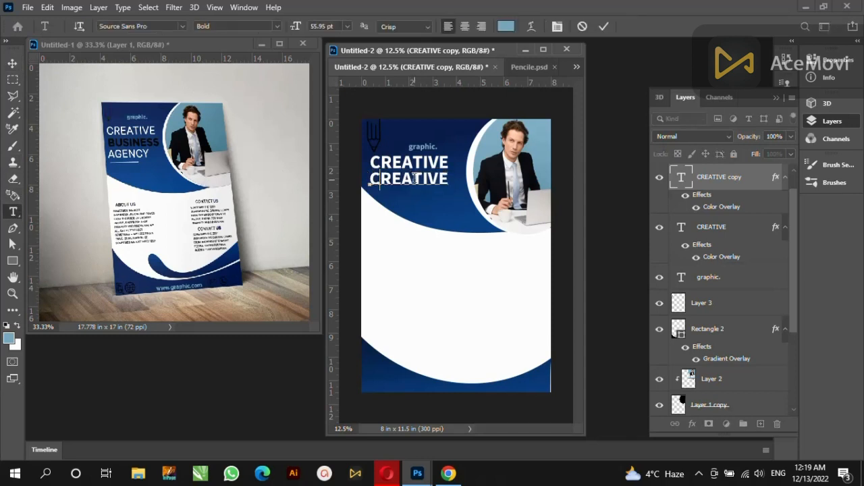
type("BUSINE")
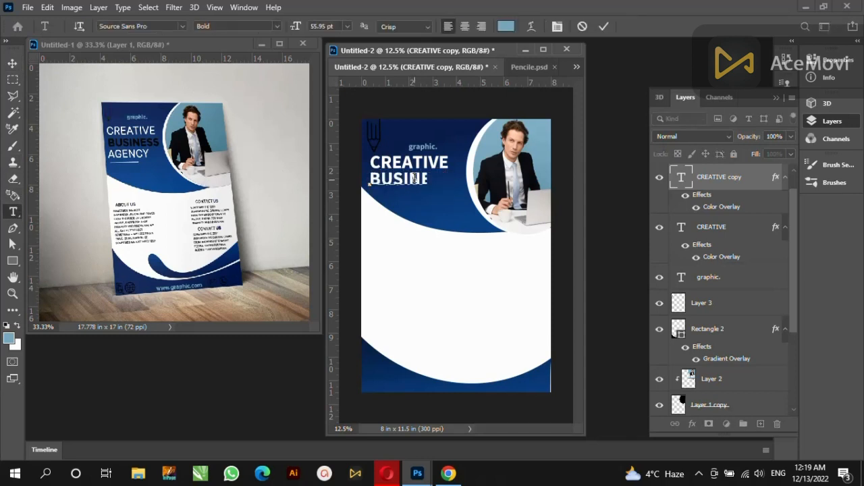
type("SS")
Set the BUSINESS text's font style to Semibold.
double_click(414, 178)
left_click(273, 25)
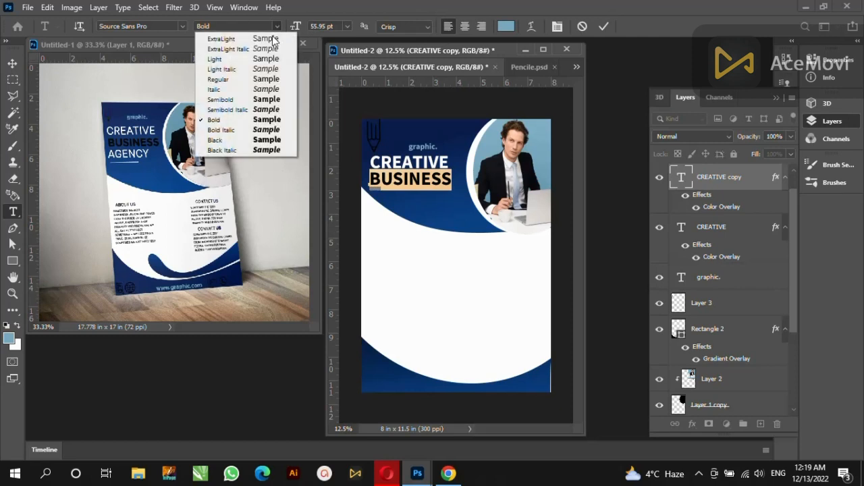
left_click(261, 102)
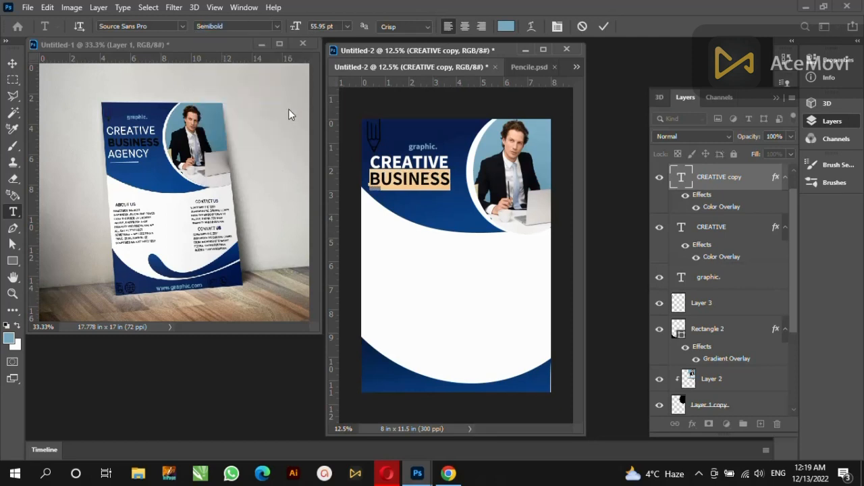
left_click(605, 26)
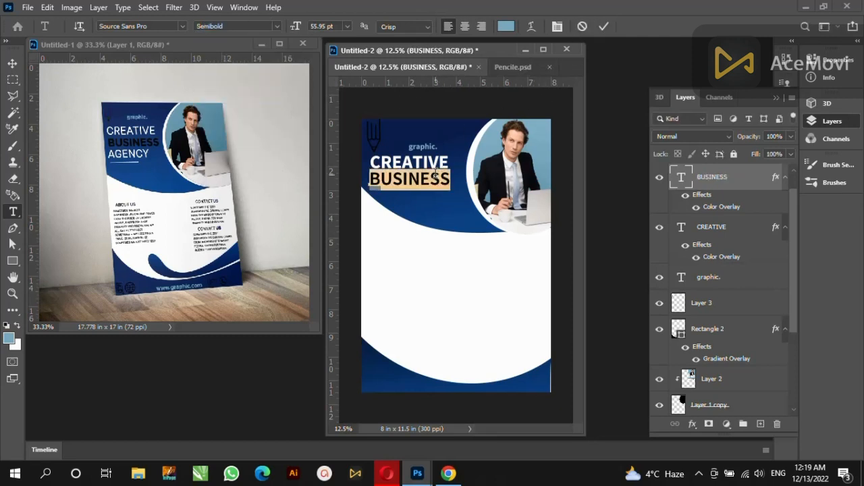
Set the BUSINESS text colour to black 000000 and disable the layer's Color Overlay.
left_click(506, 26)
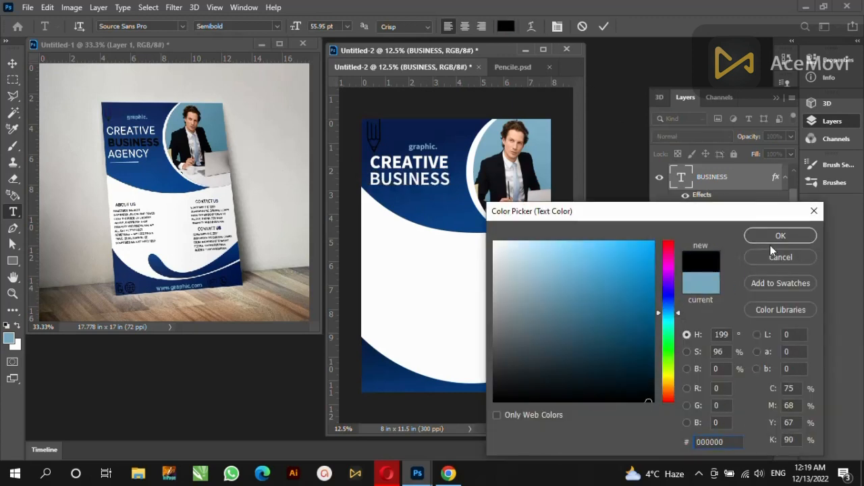
left_click(770, 234)
left_click(604, 26)
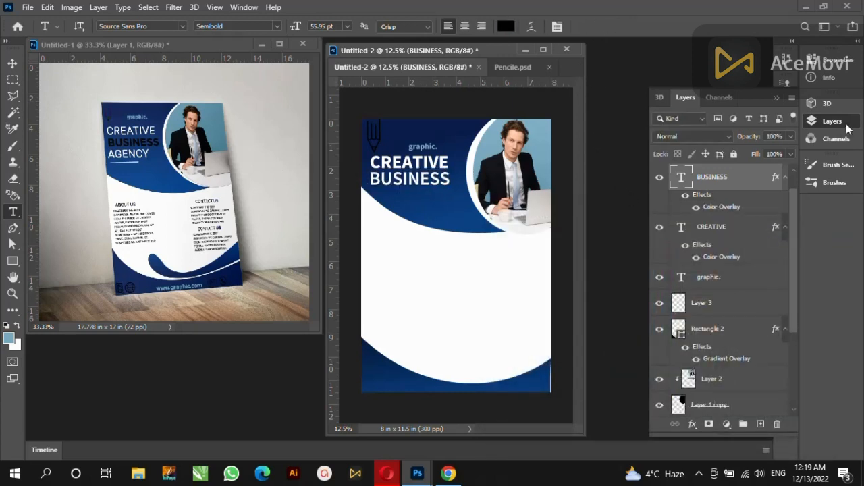
double_click(743, 179)
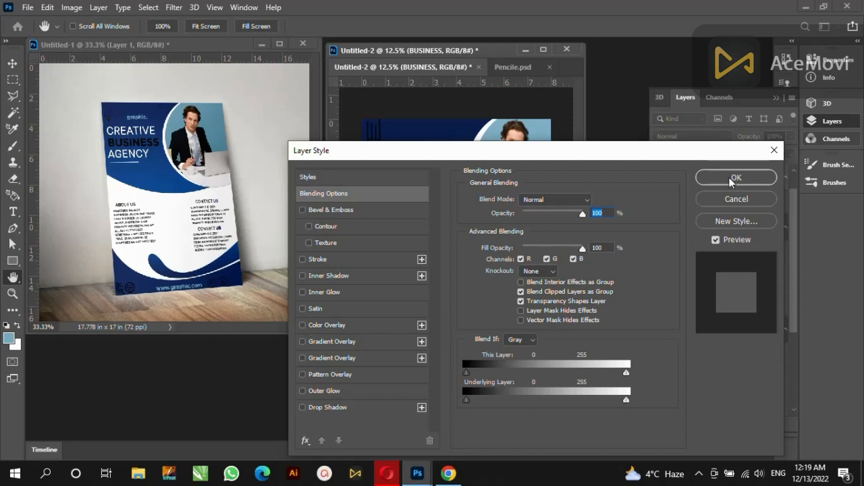
left_click(734, 178)
Duplicate the CREATIVE text below BUSINESS and replace the copy's text with AGENCY.
key("v")
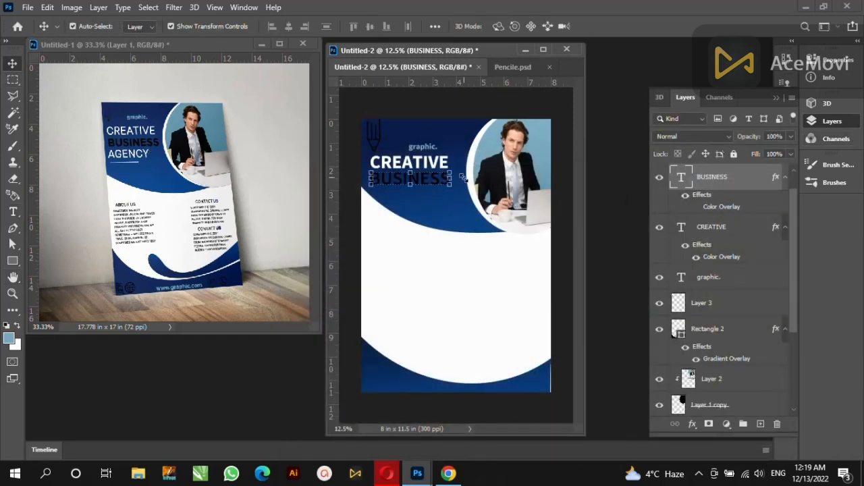
left_click(443, 162)
left_click_drag(433, 164, 432, 195)
scroll(405, 203, "up", 2)
left_click_drag(510, 427, 482, 432)
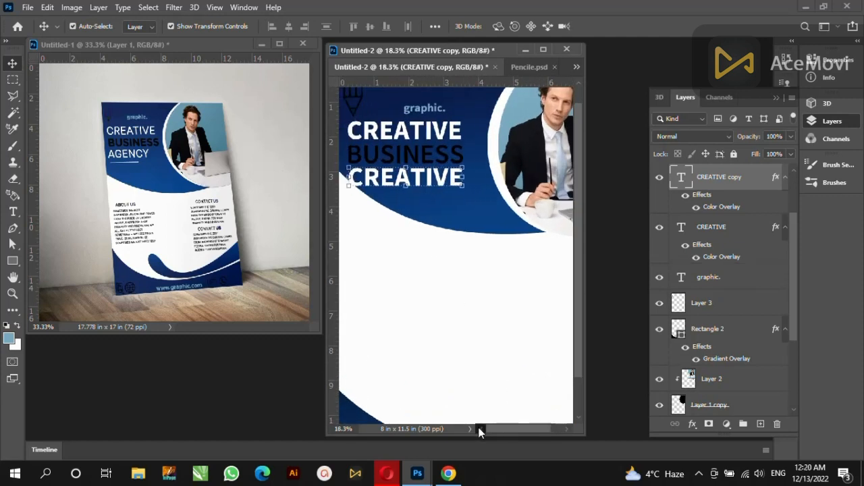
scroll(376, 159, "up", 1)
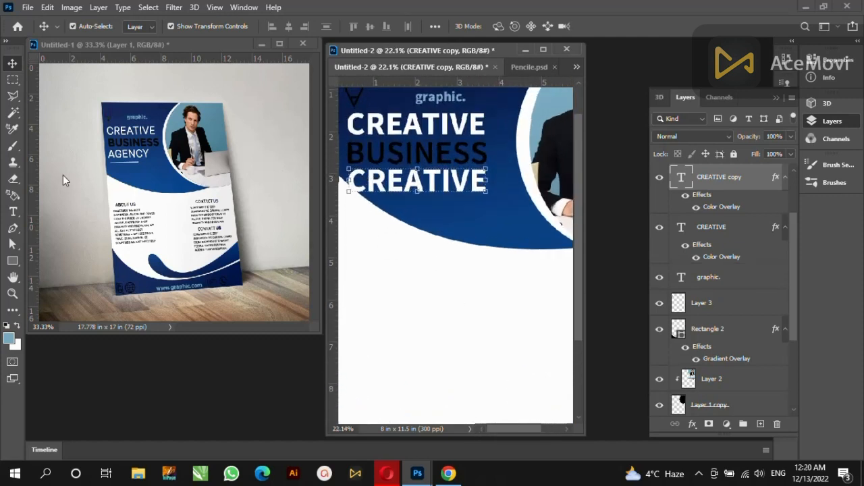
left_click(13, 212)
double_click(428, 178)
type("AGENCY")
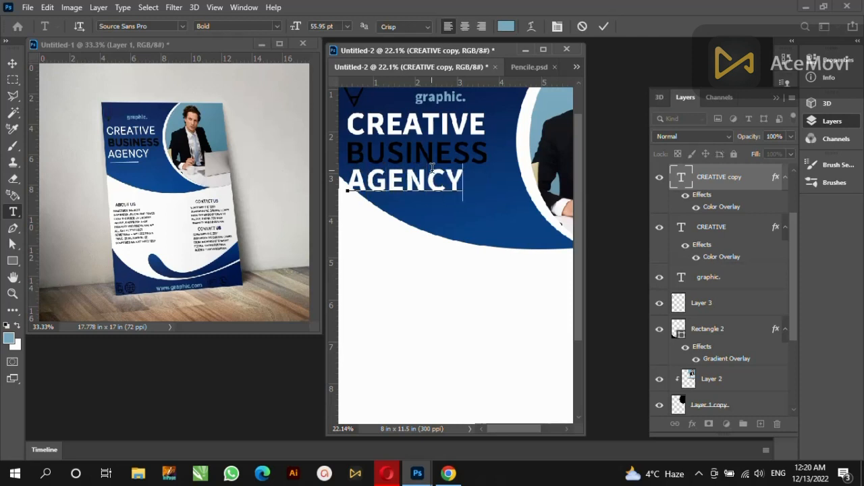
Set the AGENCY text's font style to Regular after trying Light Italic.
double_click(432, 169)
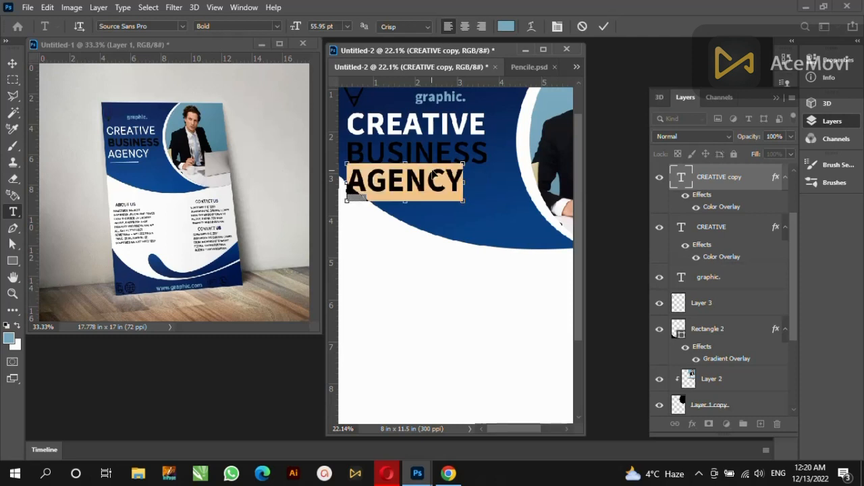
left_click(277, 25)
left_click(255, 70)
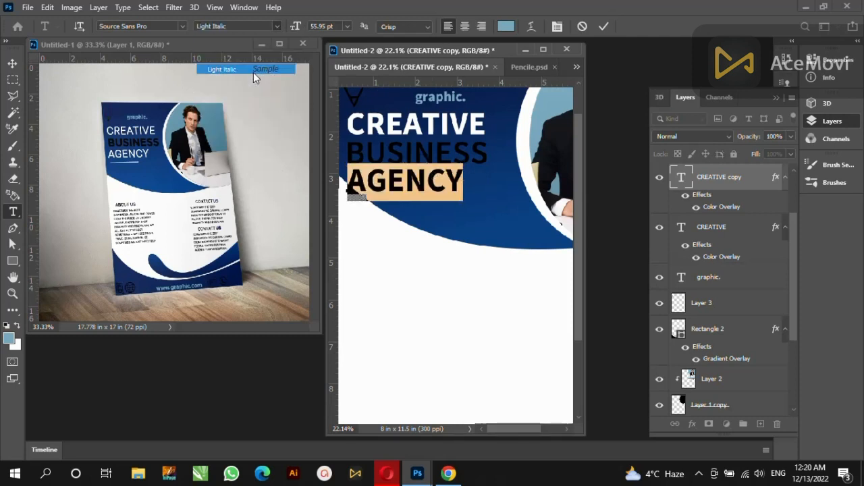
left_click(277, 26)
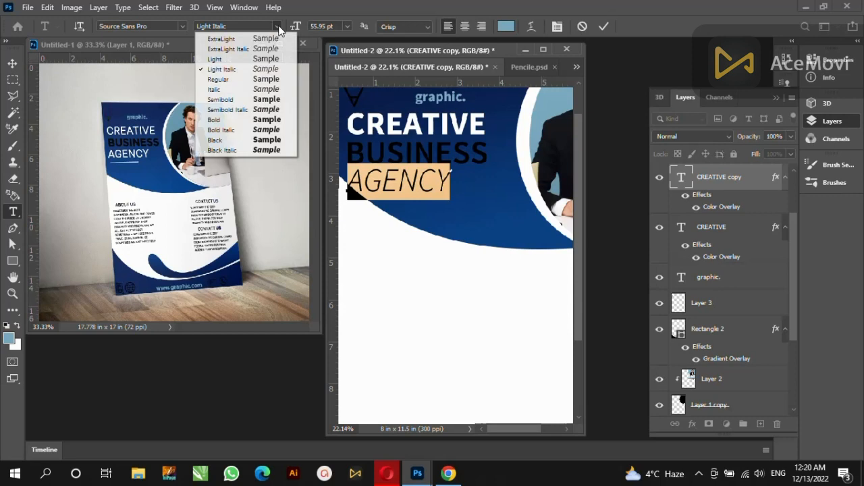
left_click(265, 79)
left_click(603, 26)
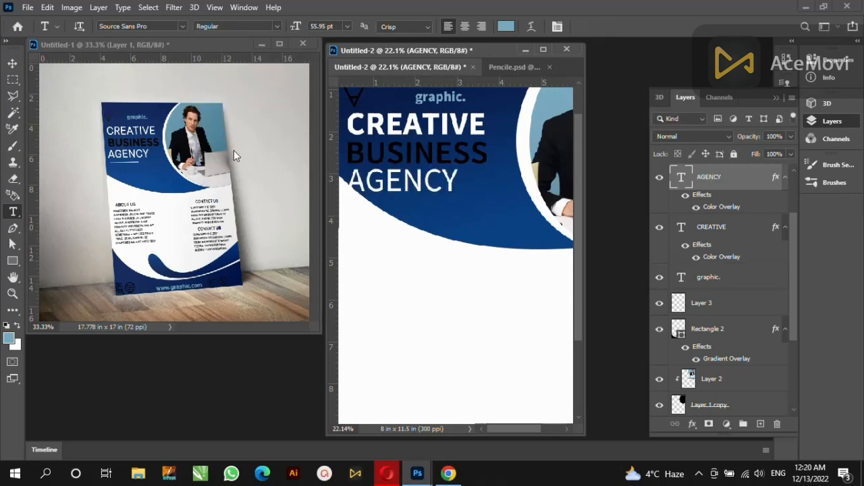
Select the pencil icon's layer and move the icon slightly up and left in the header corner.
left_click(12, 64)
left_click(439, 230)
key("super")
scroll(442, 231, "down", 3)
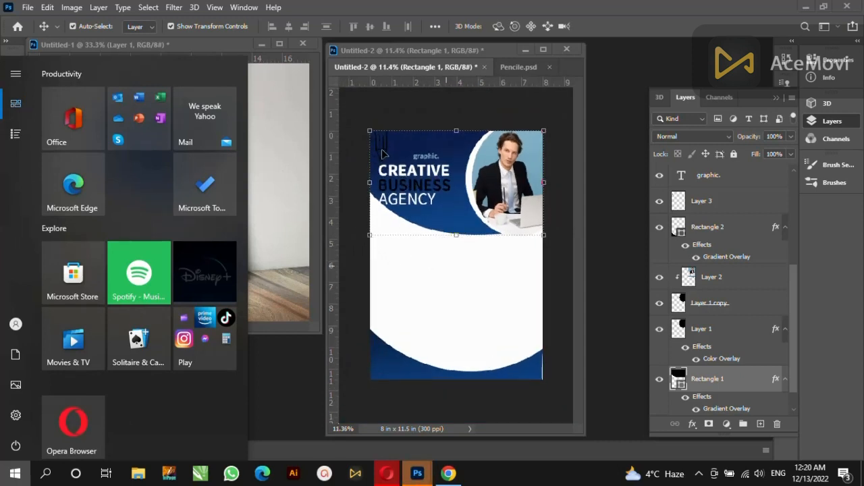
left_click(390, 118)
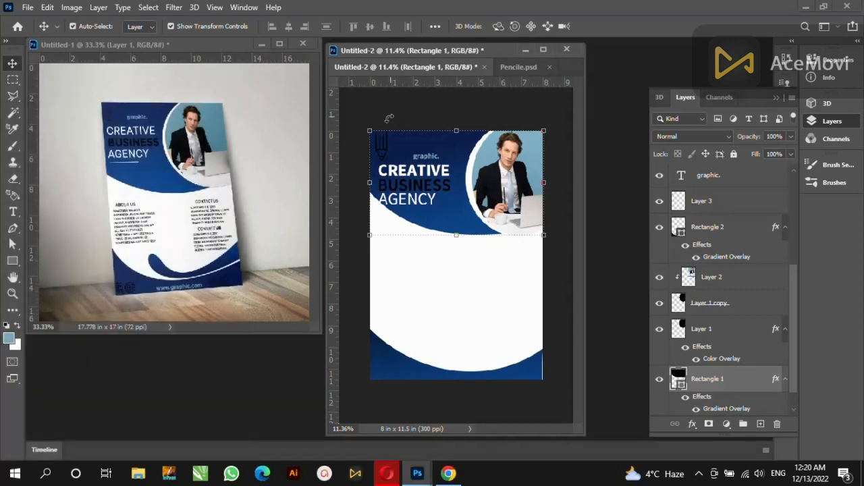
left_click(384, 160)
scroll(378, 149, "up", 5)
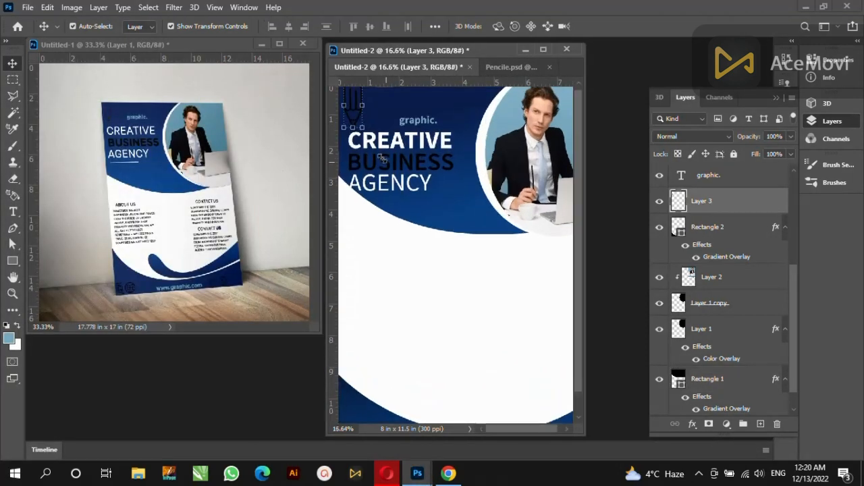
scroll(354, 113, "up", 1)
left_click_drag(388, 175, 380, 153)
Raise the CREATIVE text and move the graphic. text up and right, above the end of CREATIVE.
scroll(418, 210, "down", 3)
scroll(417, 212, "down", 1)
key("alt+space")
key("Escape")
key("Return")
left_click_drag(472, 151, 471, 139)
left_click_drag(464, 184, 464, 176)
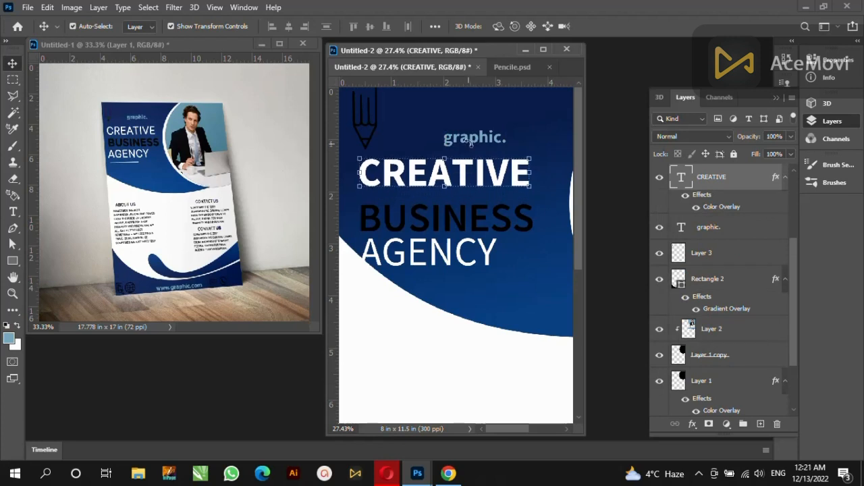
left_click(472, 143)
left_click_drag(473, 144, 495, 139)
Move the BUSINESS and AGENCY lines up so they sit closely beneath CREATIVE.
left_click(498, 177)
left_click_drag(510, 225, 509, 212)
left_click(492, 256)
left_click_drag(491, 256, 487, 251)
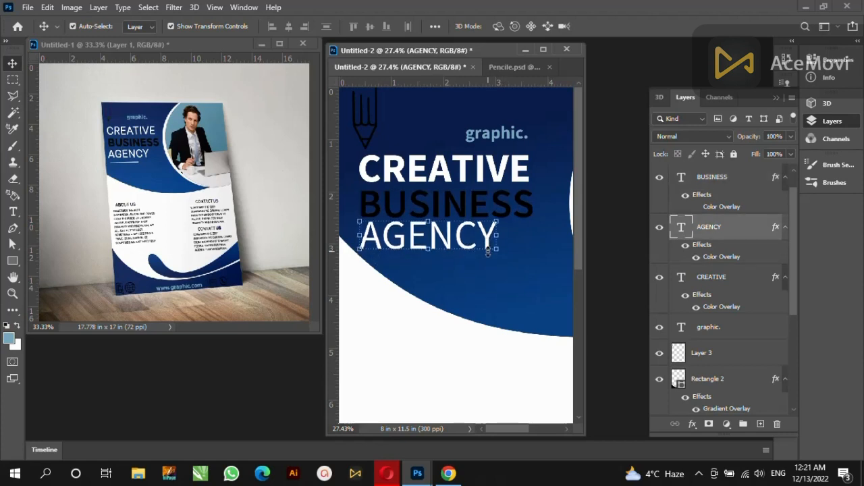
Draw a thin rectangle about 594 by 8 px as an underline beneath AGENCY and fill it white.
left_click(471, 279)
left_click(12, 261)
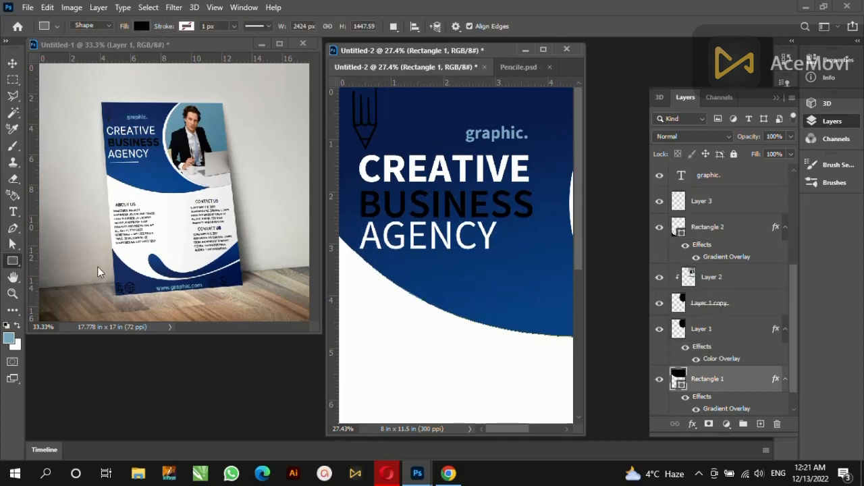
left_click_drag(367, 255, 473, 257)
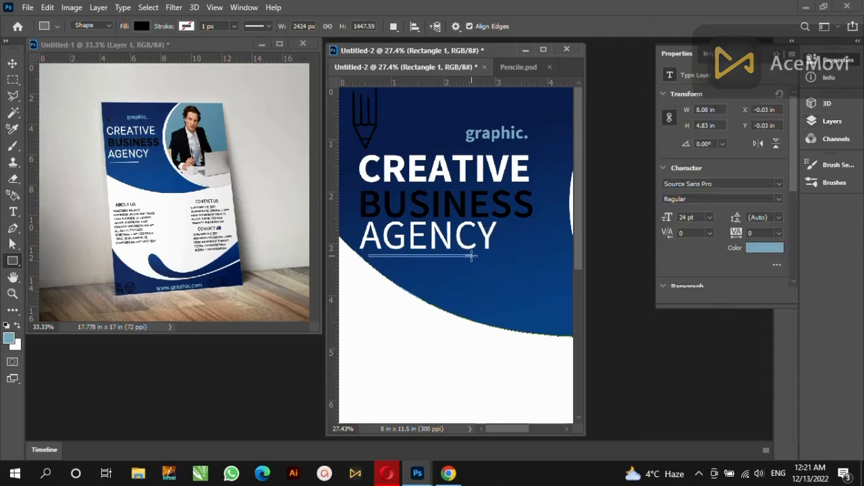
left_click(669, 134)
left_click(741, 199)
key("z")
left_click(412, 253, "alt")
left_click(410, 251, "alt")
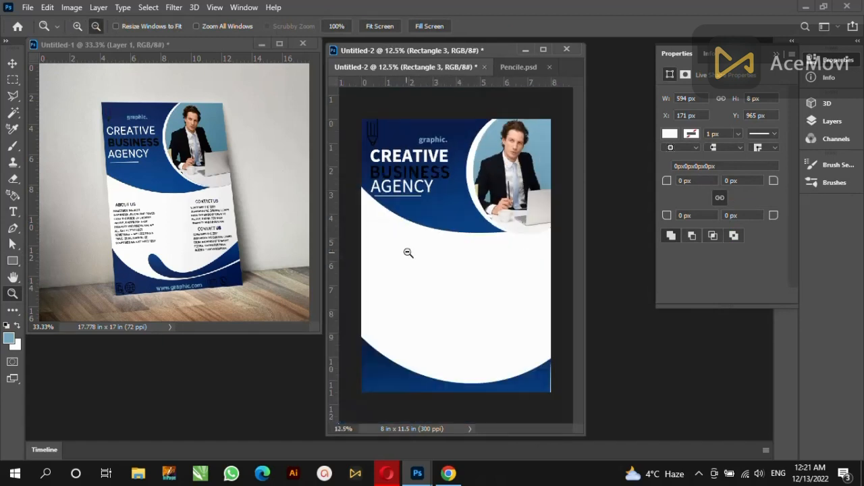
left_click(396, 198)
Select the header shape and businessman photo together, stretch them downward slightly, and scale their height back to about 96.4%.
left_click(11, 64)
left_click(498, 226)
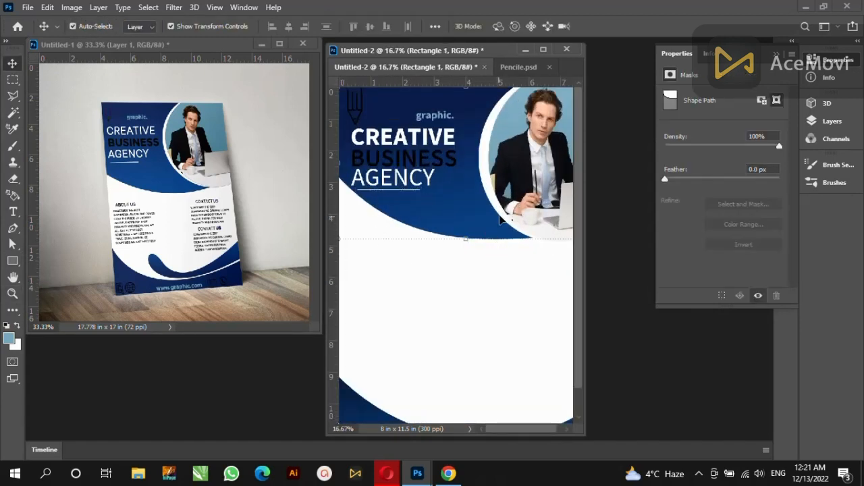
left_click(511, 204, "shift")
left_click_drag(499, 284, 498, 287)
left_click(622, 29)
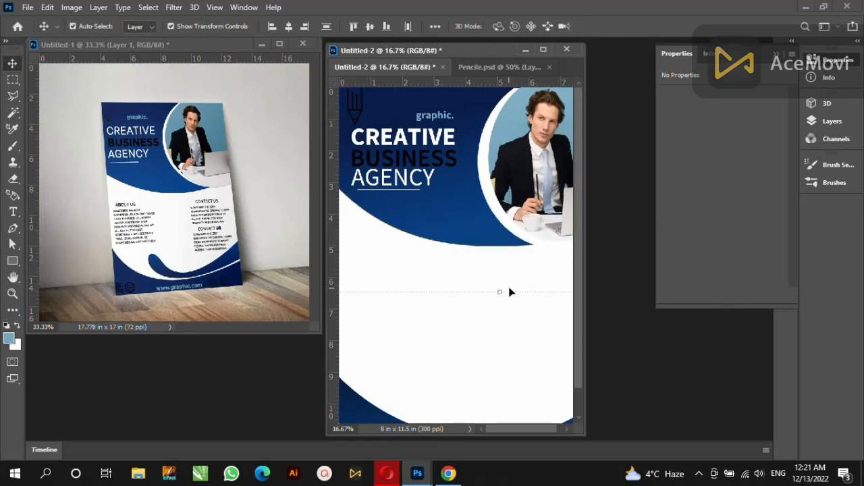
mouse_move(500, 283)
left_mouse_down()
mouse_move(500, 295)
mouse_move(501, 286)
left_mouse_up()
key("Return")
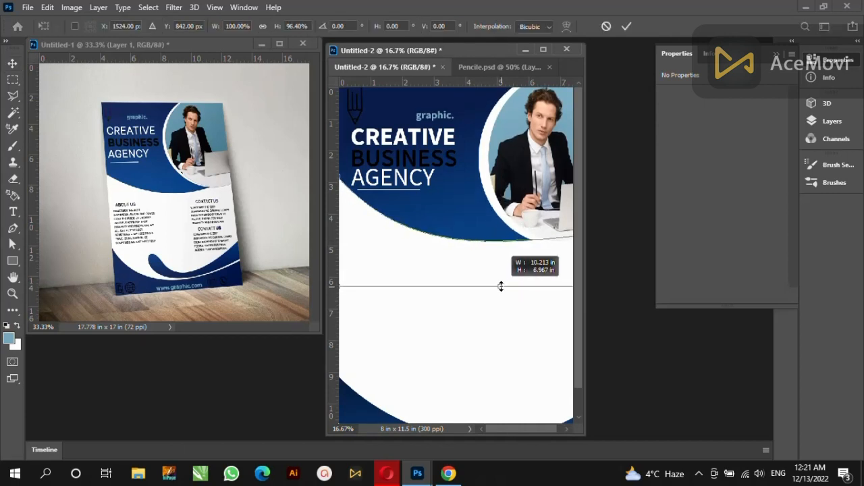
key("Return")
scroll(496, 289, "down", 2, "alt")
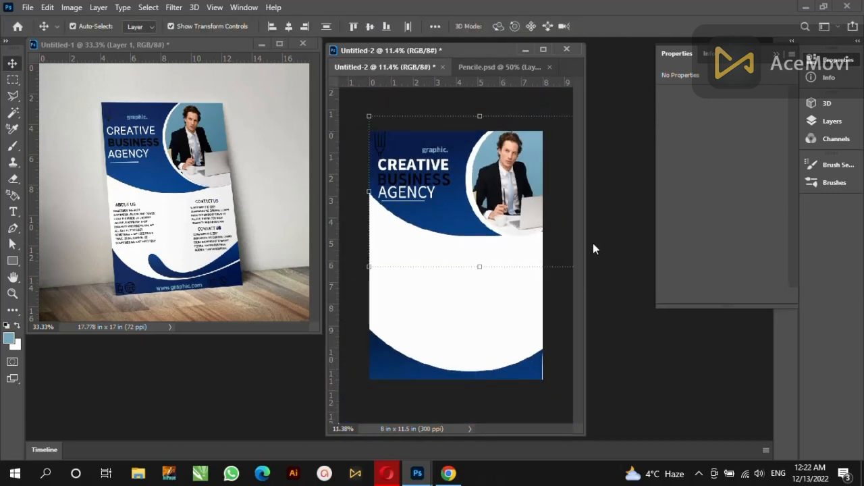
Switch to the Opera browser and copy the recruitment post's text from "We focus on Best Benefit" through "Right business.".
left_click(12, 212)
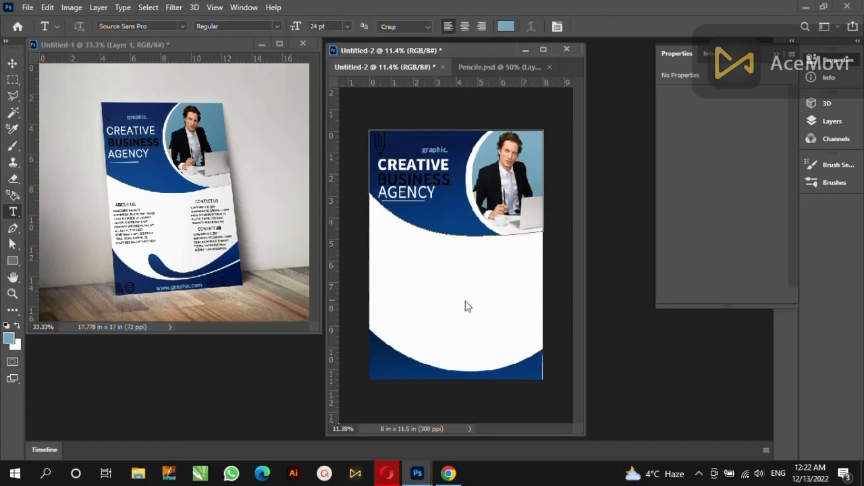
left_click(448, 473)
left_click(386, 473)
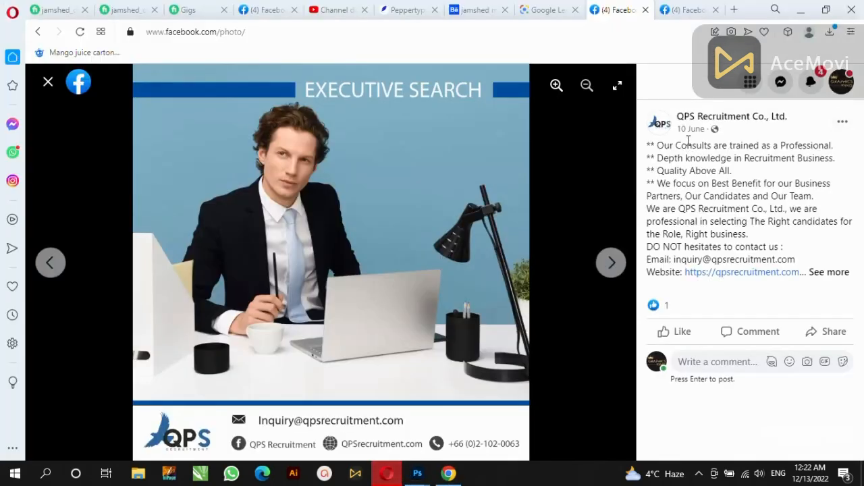
left_click_drag(657, 183, 773, 240)
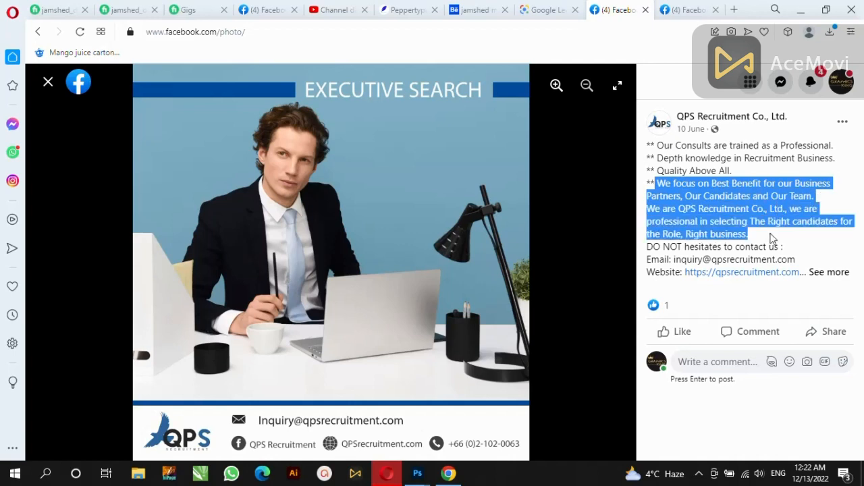
Return to Photoshop, create a paragraph text box about 2.61 by 4.16 in below the header, and paste the copied text.
left_click(417, 474)
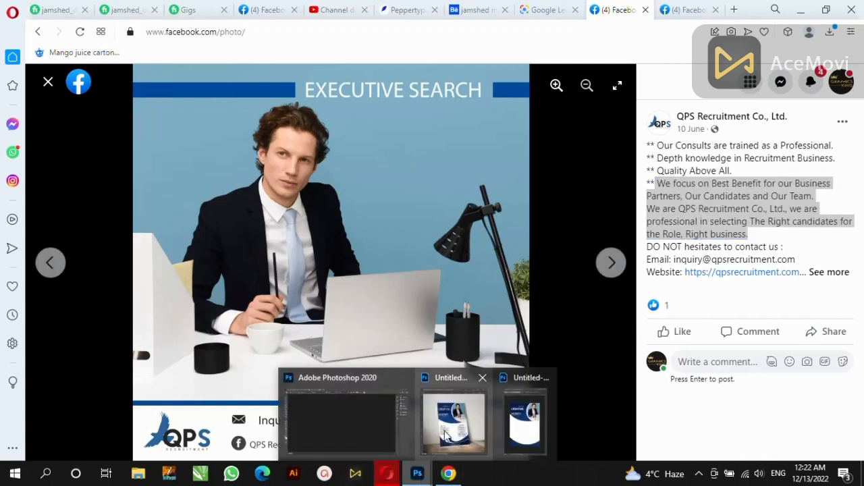
left_click(446, 415)
left_click(385, 245)
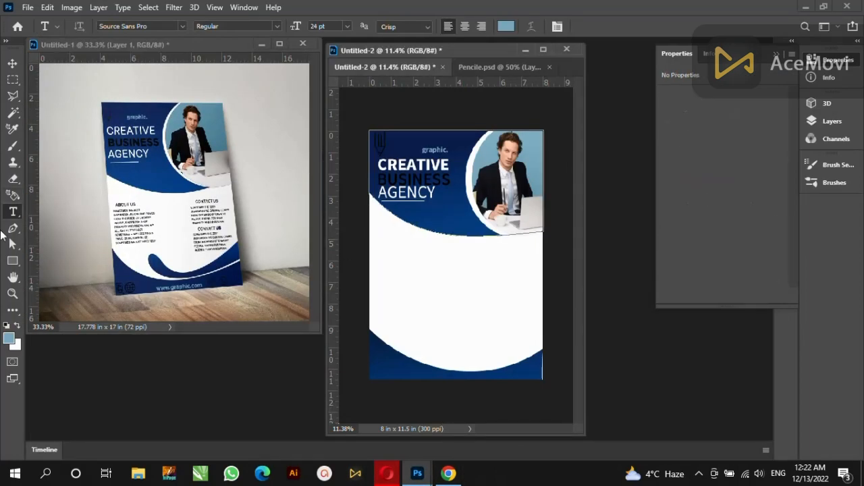
left_click_drag(379, 239, 434, 327)
key("ctrl+v")
Set the pasted paragraph's text colour to black 000000 and its font size to 20 pt.
key("ctrl+a")
left_click(505, 26)
type("000000")
key("Return")
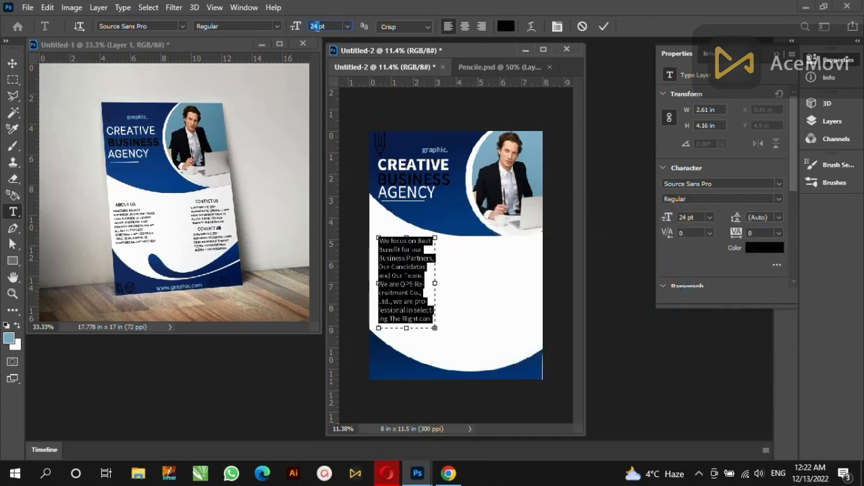
key("Return")
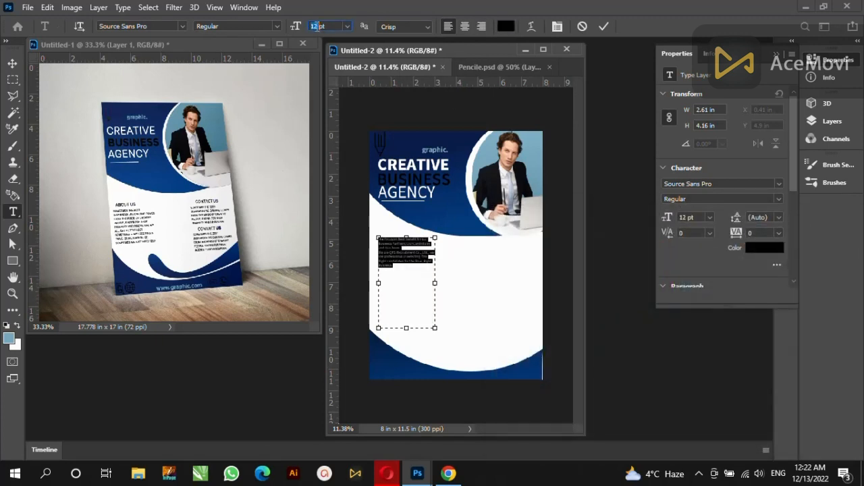
type("20")
key("Return")
Widen the paragraph's text box, set its leading to 27 pt, and shift the block slightly down and right.
left_click_drag(439, 285, 448, 284)
key("ctrl+t")
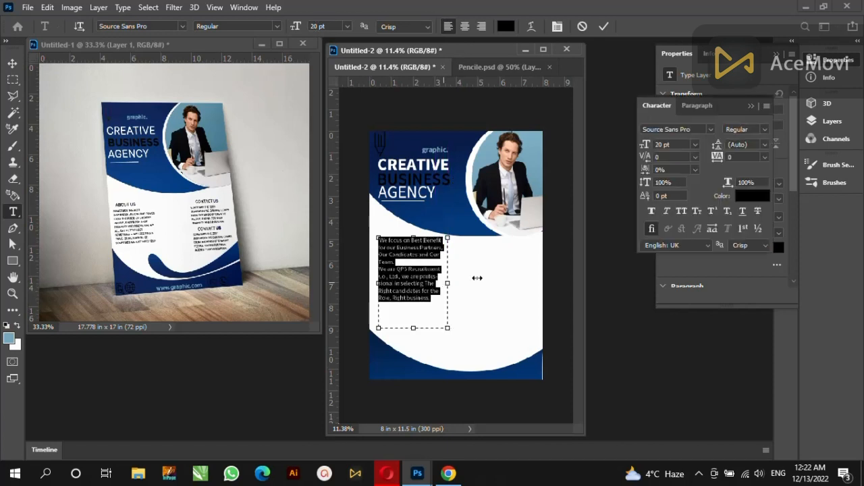
left_click_drag(720, 147, 715, 147)
left_click(13, 63)
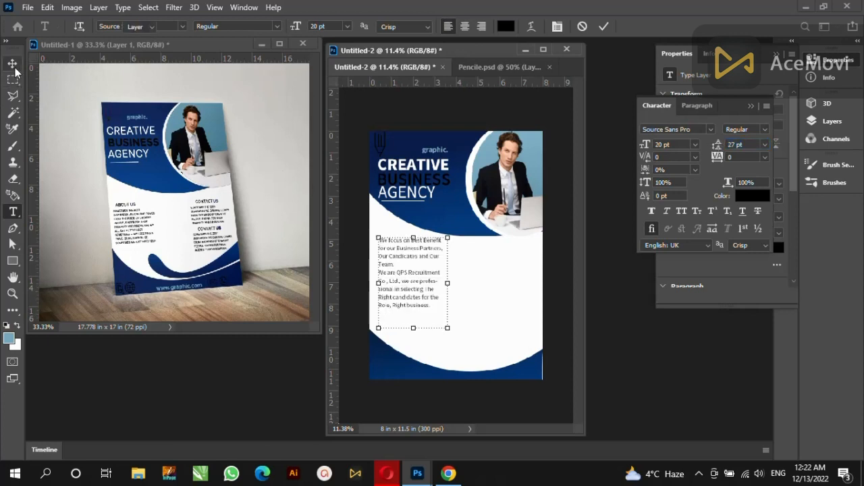
left_click_drag(408, 277, 411, 285)
Set the whole body paragraph's font style to Semibold.
left_click(16, 214)
left_click(414, 312)
key("ctrl+a")
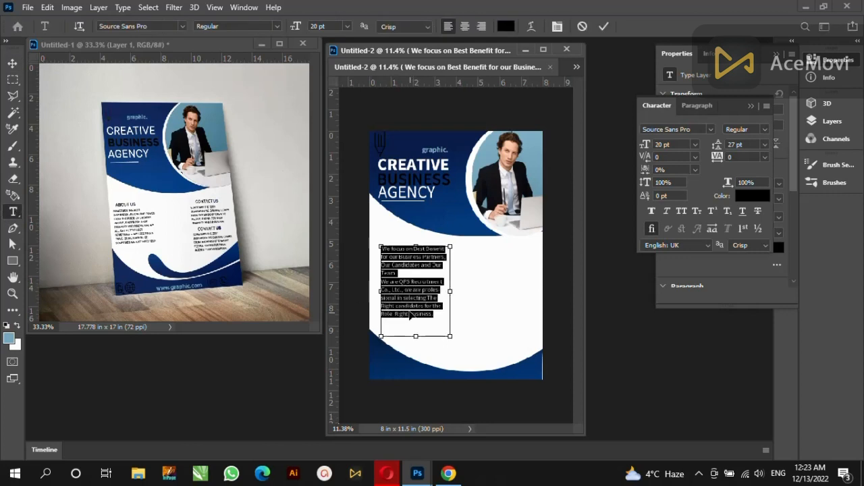
left_click(276, 25)
left_click(246, 101)
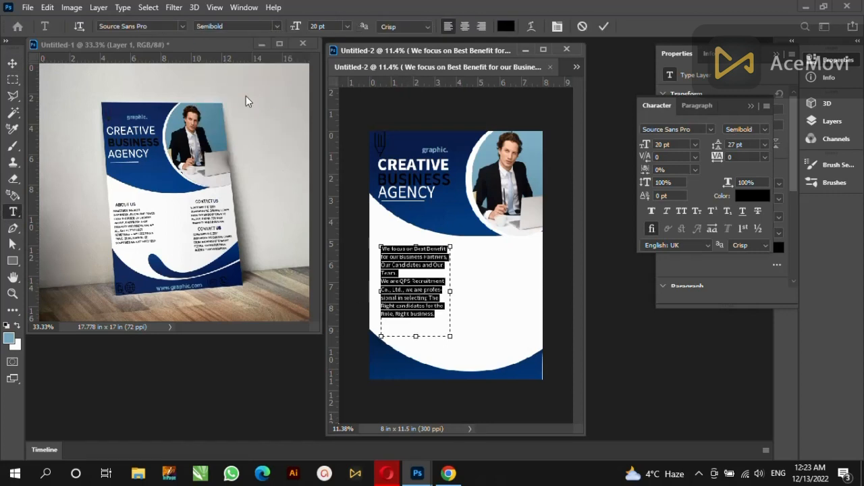
left_click(12, 63)
Add an ABOUT US heading as a new text layer above the body paragraph.
left_click(13, 294)
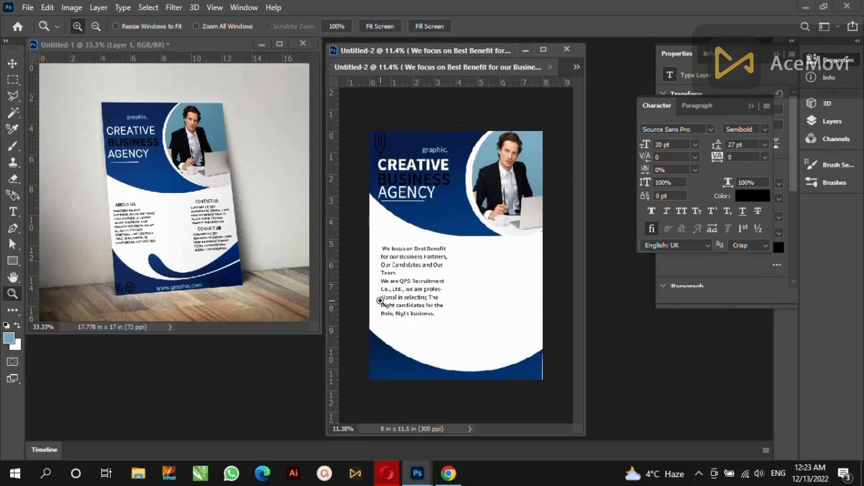
left_click(427, 301)
left_click(427, 302)
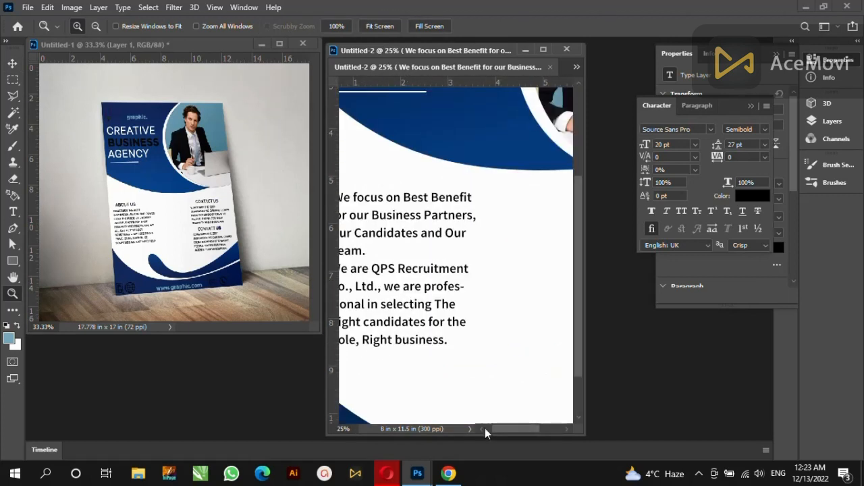
left_click(485, 428)
left_click(10, 213)
left_click(407, 177)
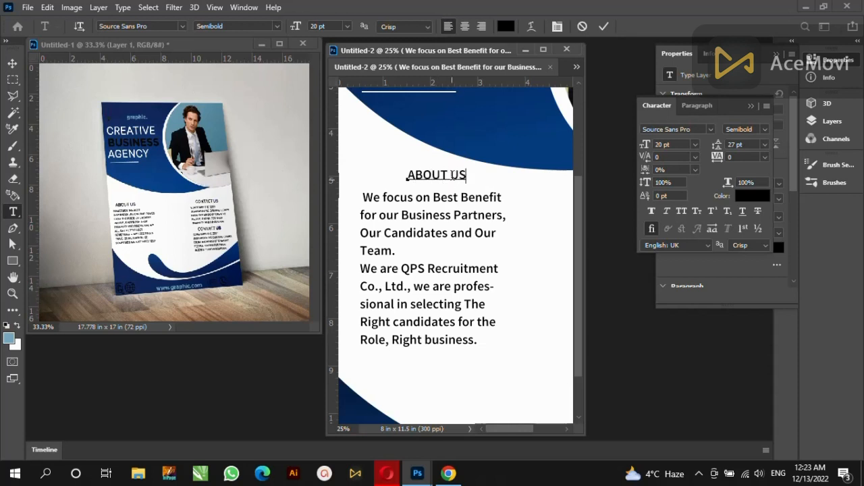
Colour the word US with the dark blue sampled from the header shape and set the ABOUT US heading to Bold.
left_click(505, 26)
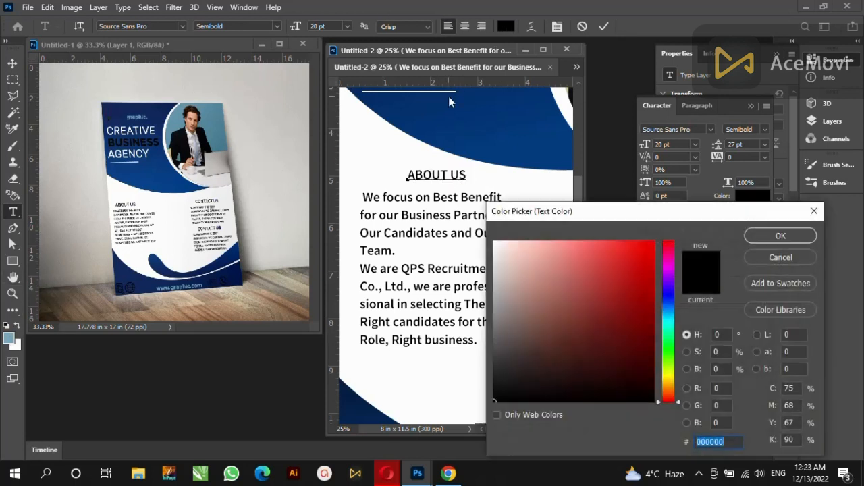
left_click(440, 160)
left_click(780, 236)
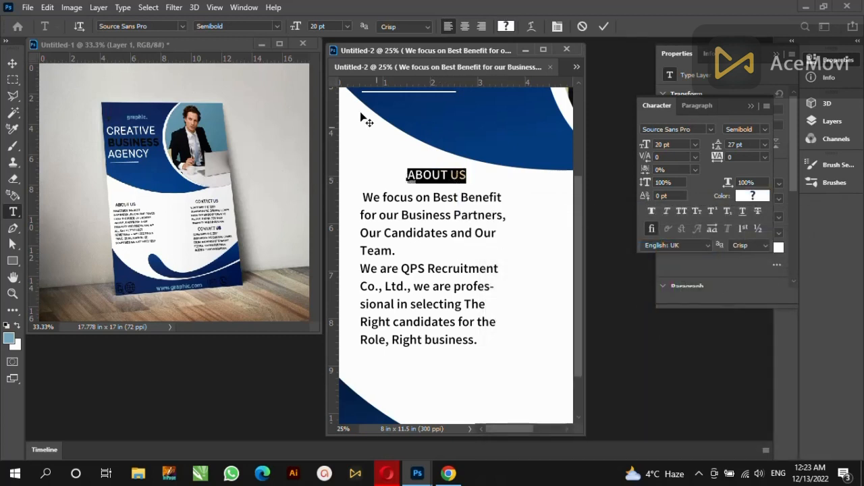
left_click(278, 25)
left_click(259, 118)
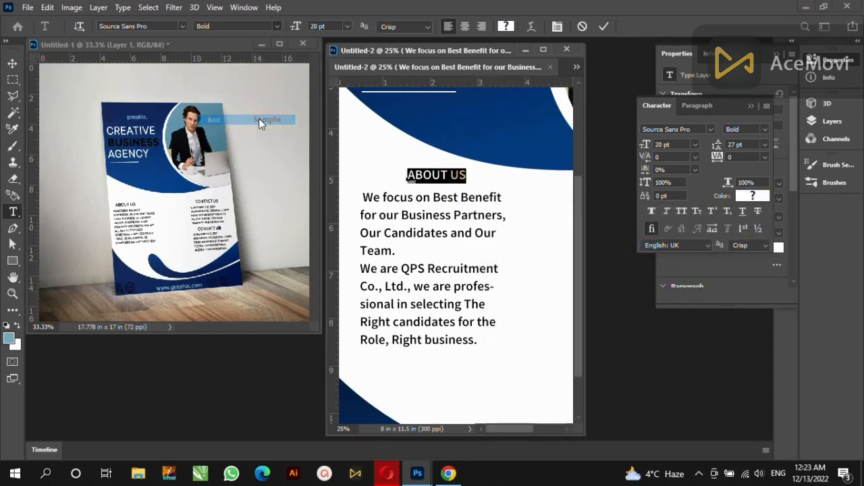
Enlarge the ABOUT US heading to 23.81 pt and scale the body paragraph to 100.23%.
left_click(13, 63)
left_click_drag(404, 169, 395, 164)
left_click(473, 203)
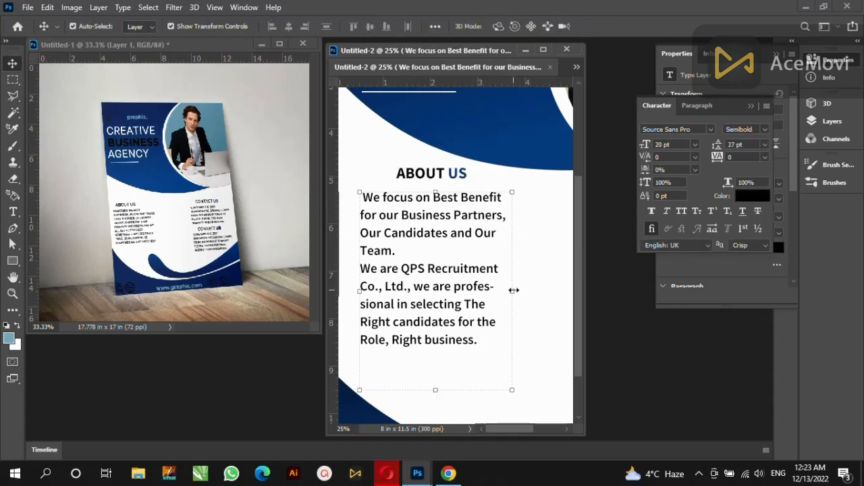
left_click_drag(513, 289, 515, 290)
scroll(459, 287, "down", 3)
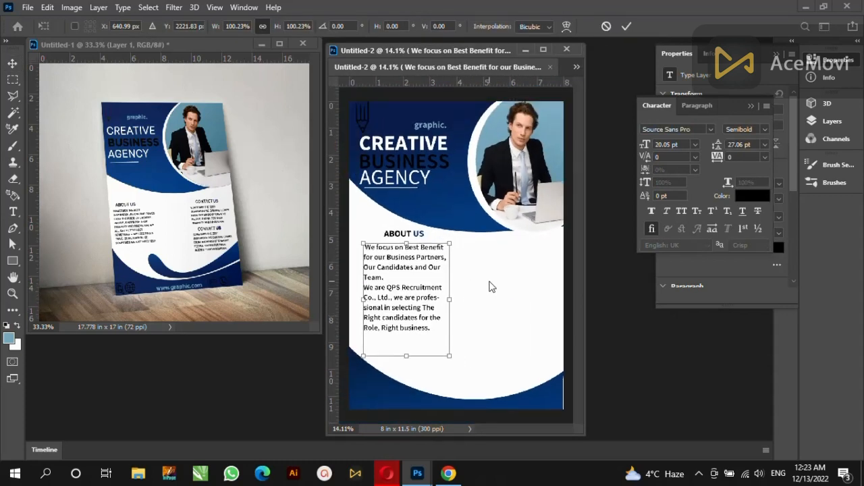
left_click(623, 31)
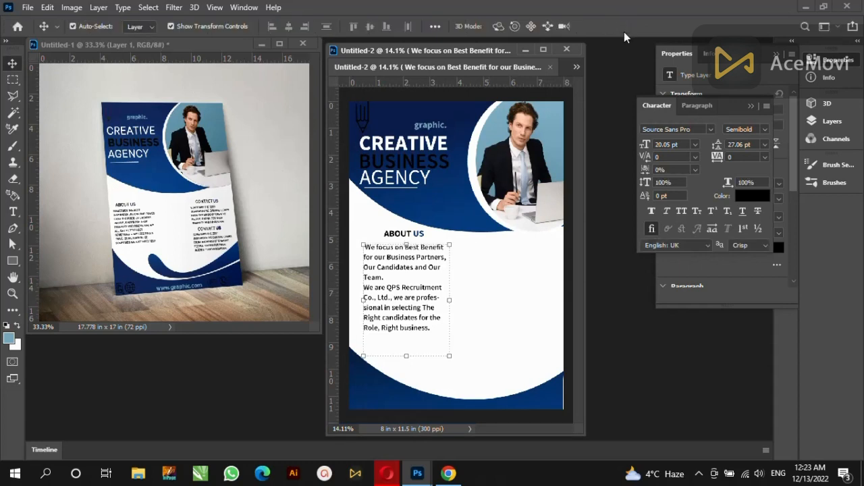
Duplicate the ABOUT US heading into the empty right column and change the copy's text to CONTACT US.
left_click(403, 231)
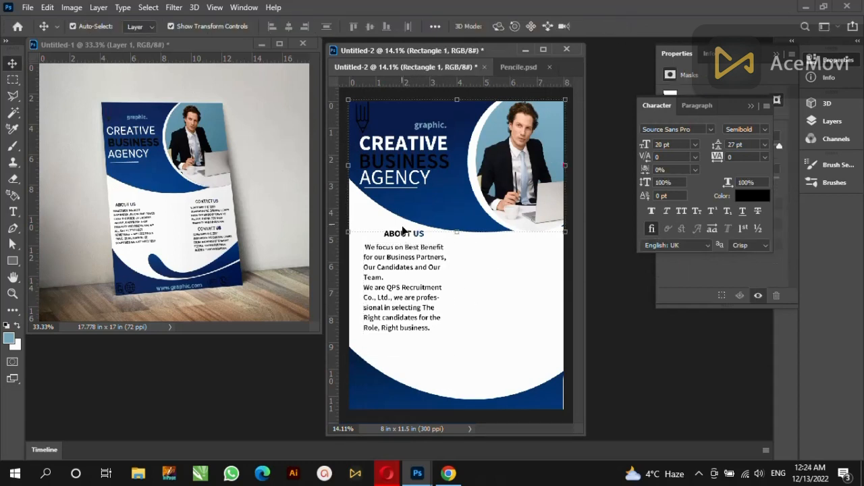
left_click_drag(420, 235, 535, 261)
key("t")
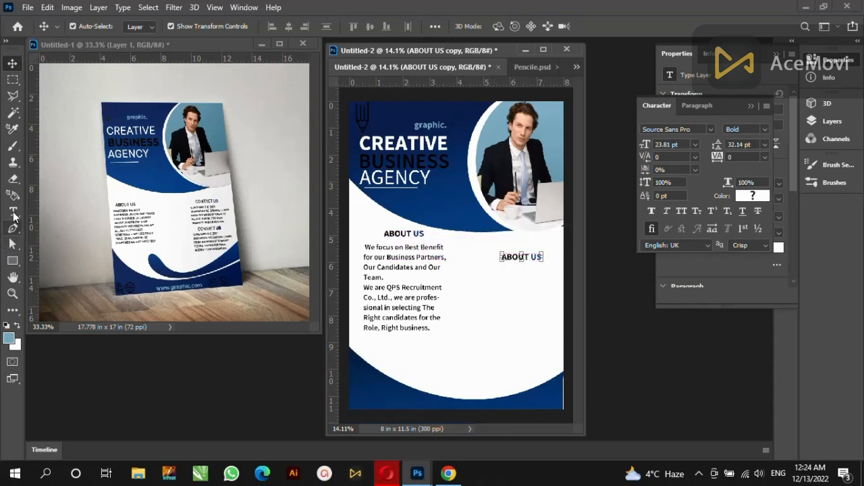
left_click(467, 256)
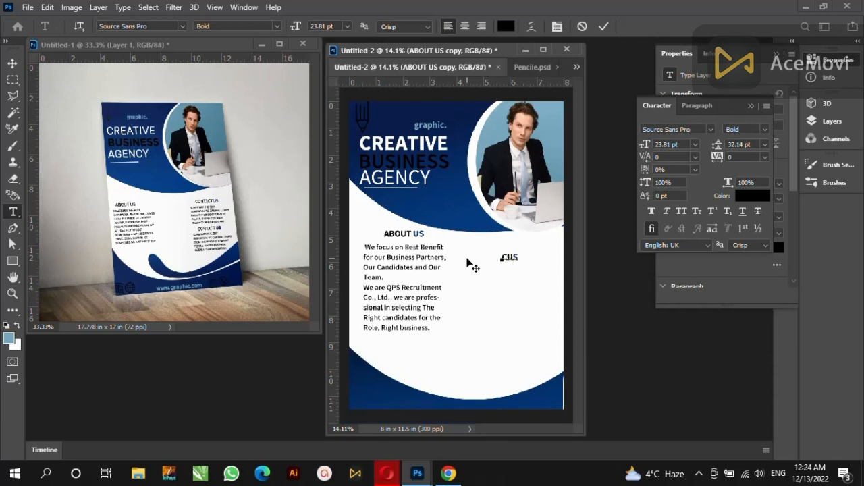
key("ctrl+z")
key("BackSpace")
key("BackSpace")
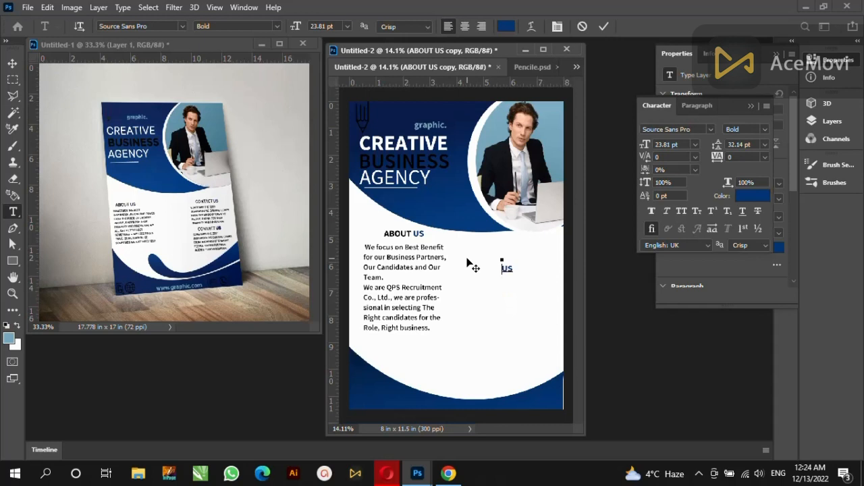
key("BackSpace")
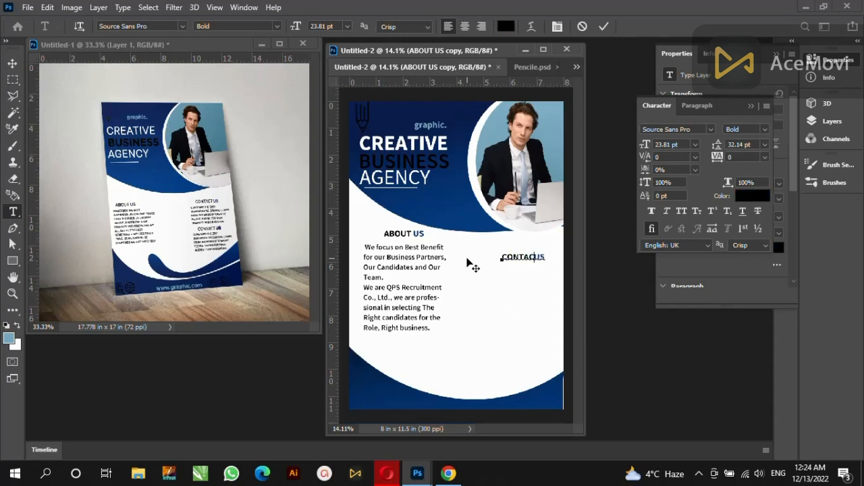
left_click(604, 26)
Switch to the Opera browser, expand the QPS Recruitment Facebook post and copy its contact lines.
left_click(436, 476)
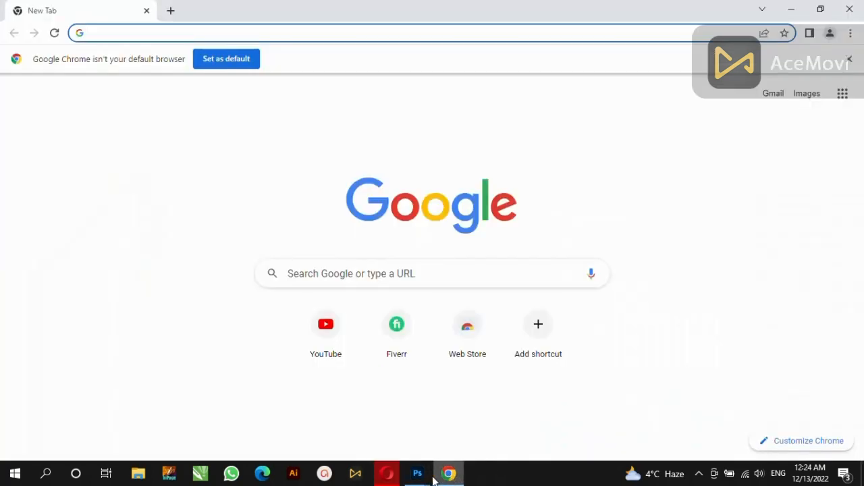
left_click(436, 476)
left_click(804, 253)
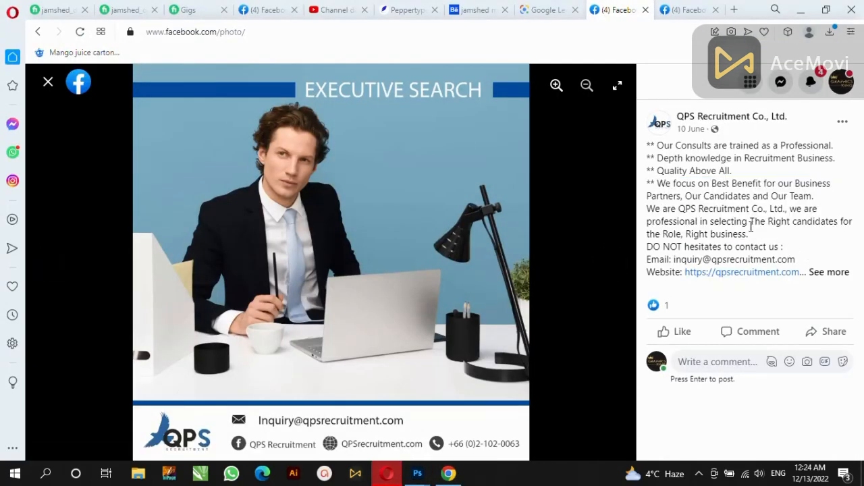
left_click(830, 277)
left_click_drag(647, 246, 817, 293)
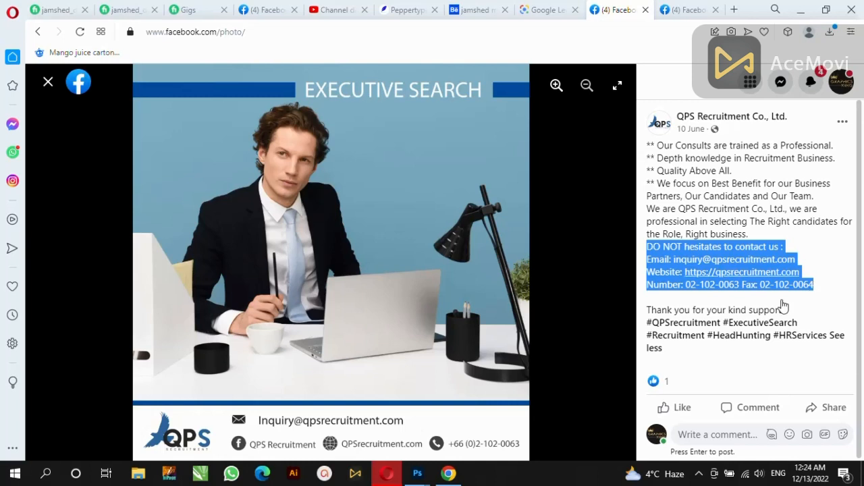
Return to Photoshop and paste the copied contact lines as a new text layer below the CONTACT US heading.
left_click(417, 473)
left_click(488, 380)
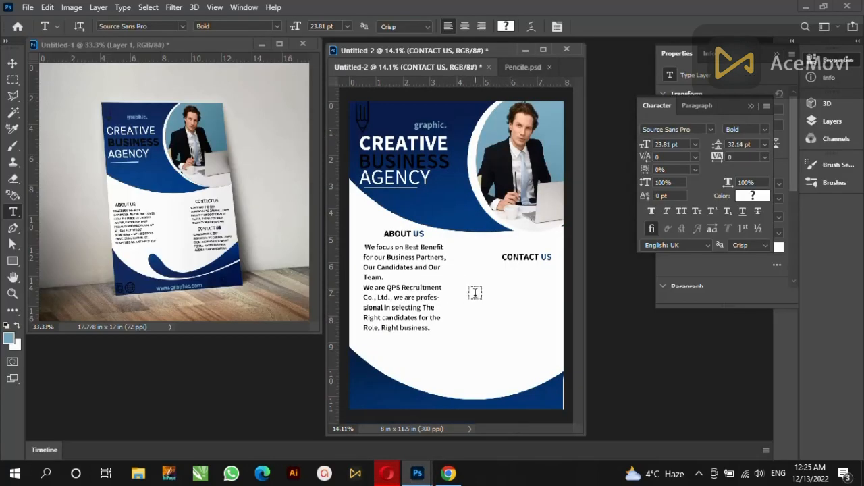
left_click(488, 290)
key("ctrl+v")
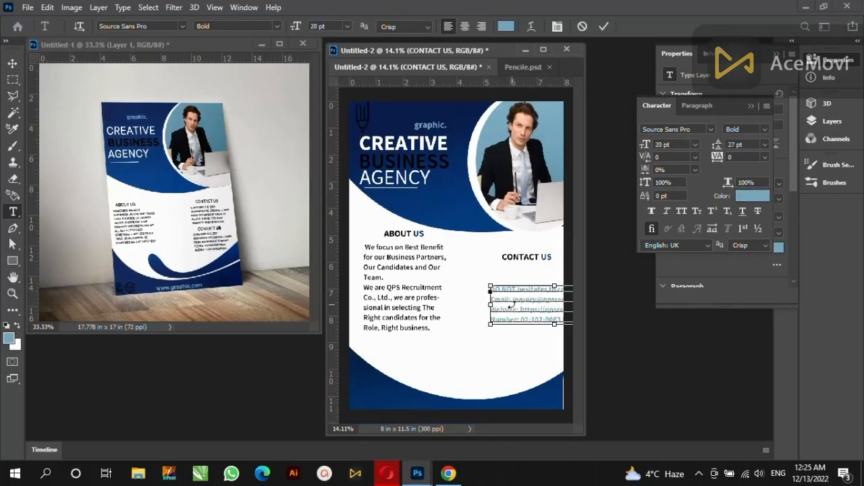
Colour all of the pasted contact text black (000000).
scroll(488, 293, "up", 2)
left_click_drag(524, 432, 537, 429)
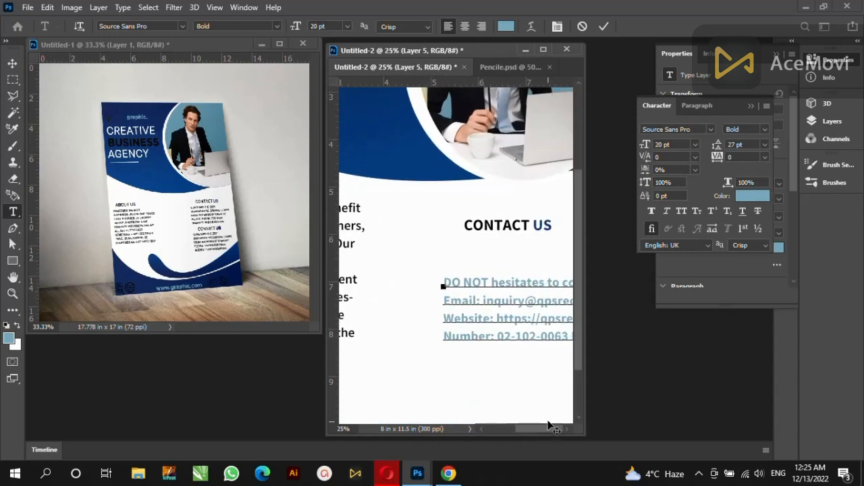
key("ctrl+a")
left_click(505, 26)
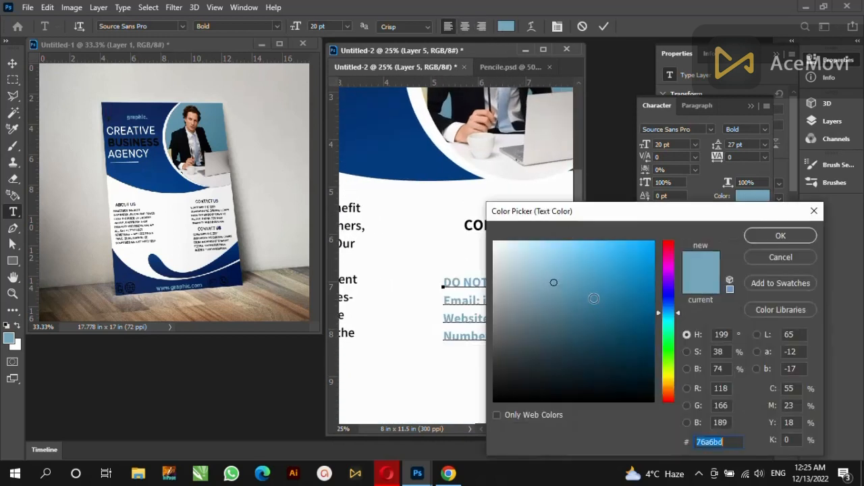
type("000000")
left_click(761, 239)
Set the contact text to 12 pt with 23 pt leading and move it directly beneath the CONTACT US heading.
key("ctrl+t")
key("ctrl+t")
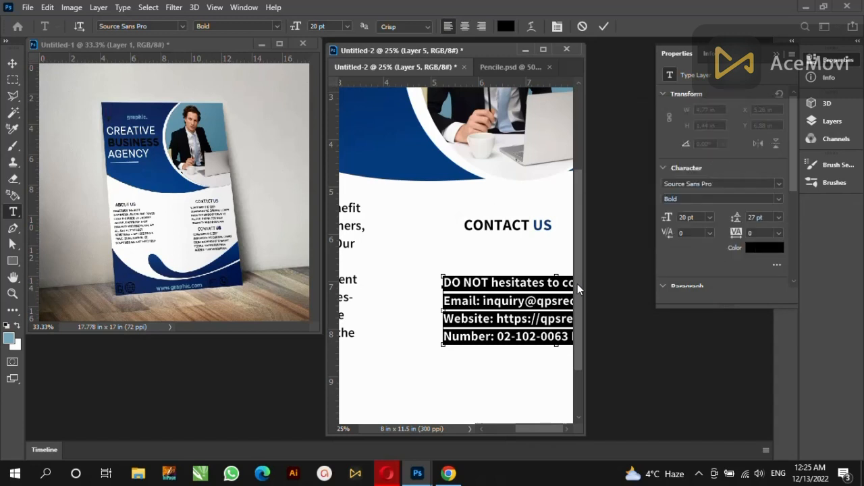
left_click_drag(718, 147, 716, 149)
left_click_drag(647, 147, 644, 147)
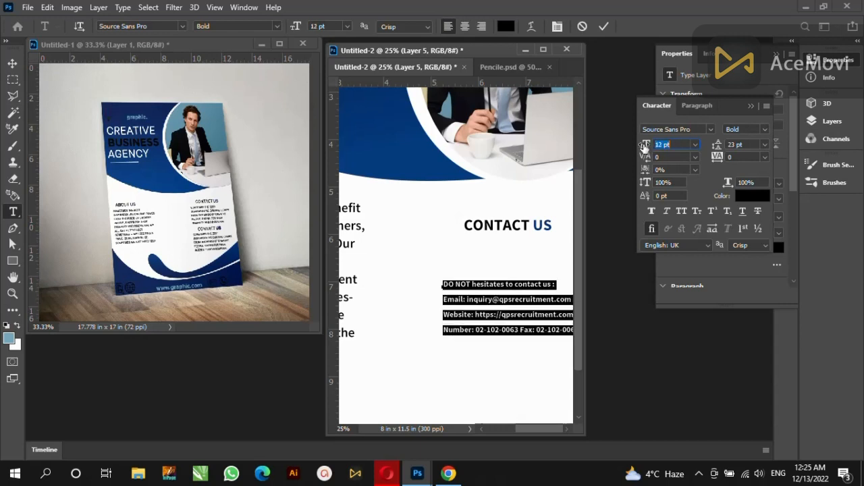
left_click(12, 63)
left_click_drag(525, 302, 522, 264)
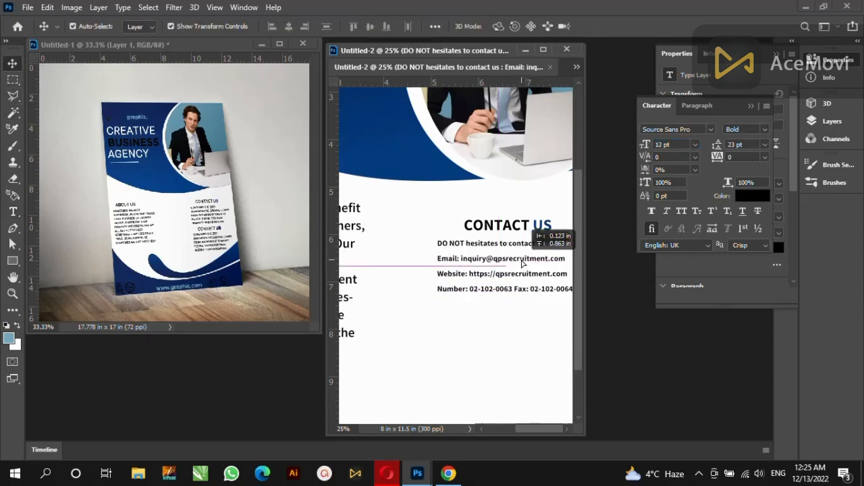
Shift the CONTACT US heading and its contact text together slightly left so both fit inside the page.
left_click(12, 293)
left_click(518, 306, "alt")
left_click(518, 306, "alt")
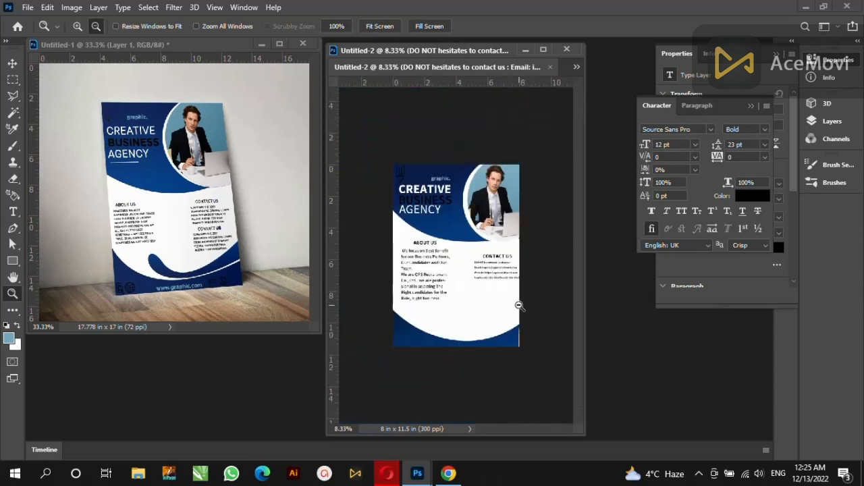
key("ctrl+plus")
key("ctrl+plus")
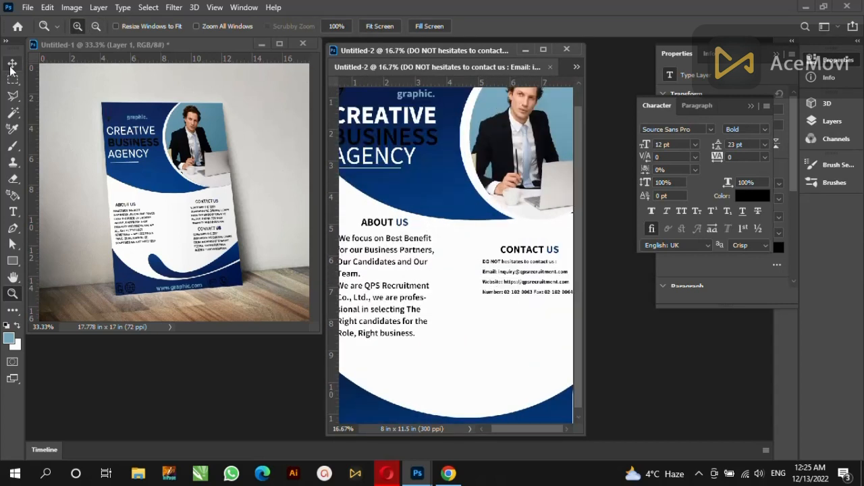
left_click(12, 64)
left_click(540, 250)
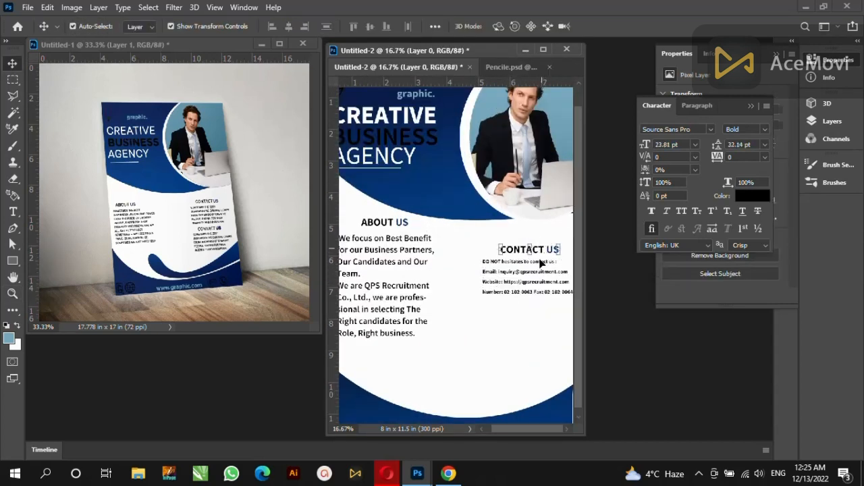
left_click(531, 269, "shift")
left_click_drag(532, 269, 524, 269)
scroll(525, 270, "down", 1)
key("ctrl+minus")
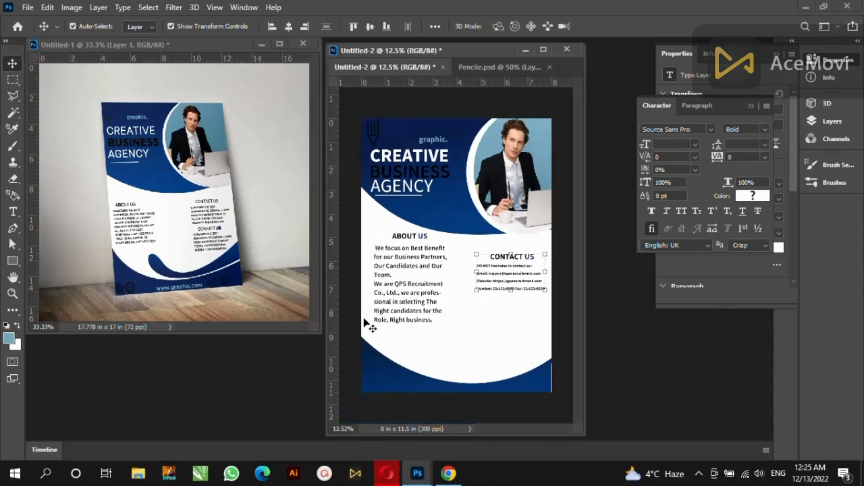
Open the Call logo file and copy its phone icon into the flyer as a new layer.
key("ctrl+o")
double_click(229, 120)
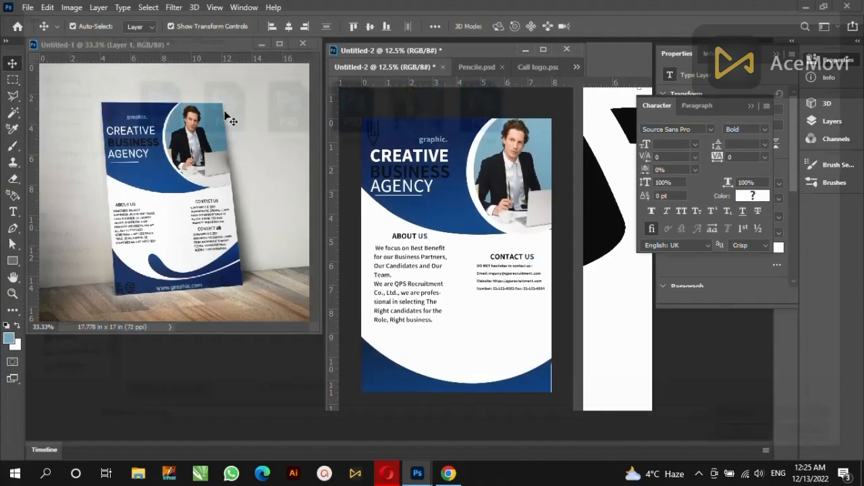
left_click(371, 67)
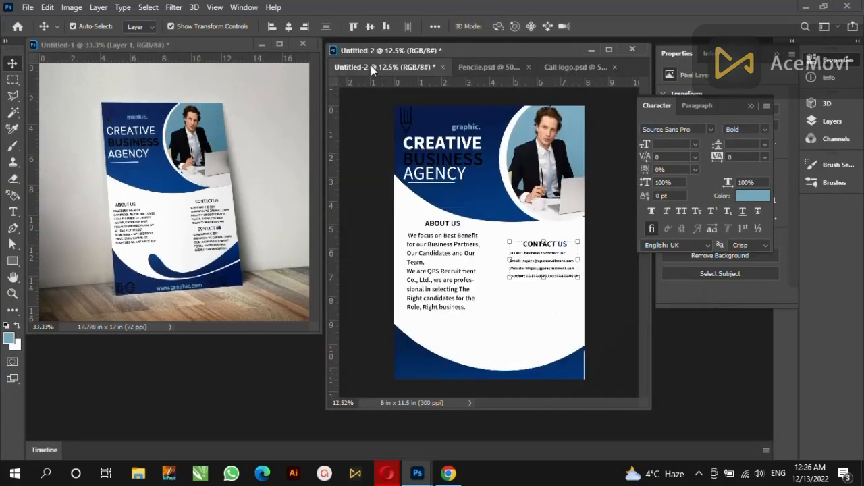
key("ctrl+v")
Scale the phone icon down and place it in the footer's right corner.
left_click_drag(481, 233, 570, 373)
key("ctrl+t")
key("Return")
key("Return")
left_click(540, 375)
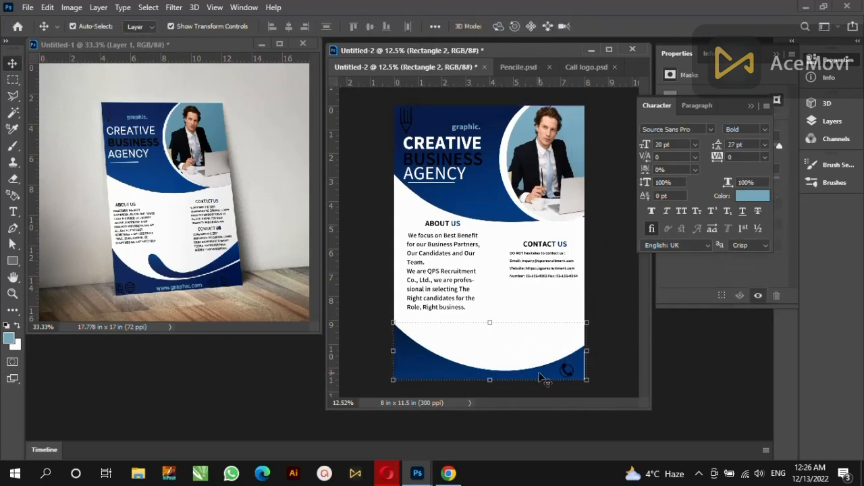
left_click(618, 367)
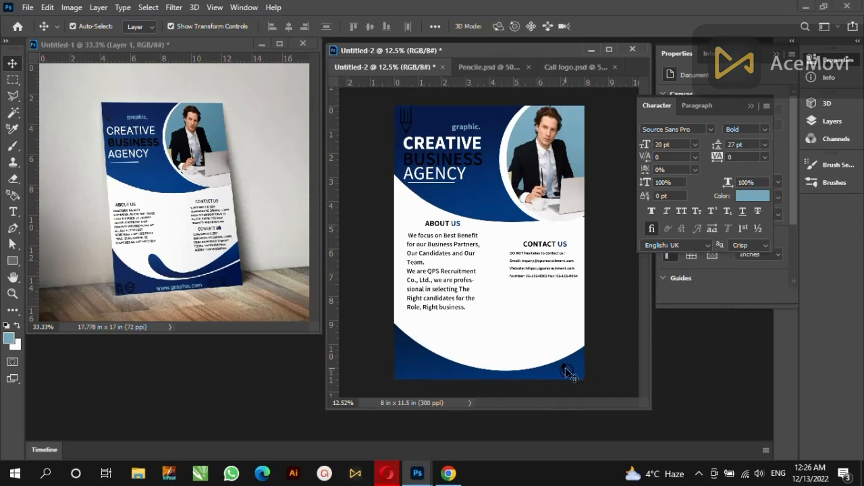
left_click(567, 372)
left_click(565, 370)
left_click_drag(569, 371, 570, 366)
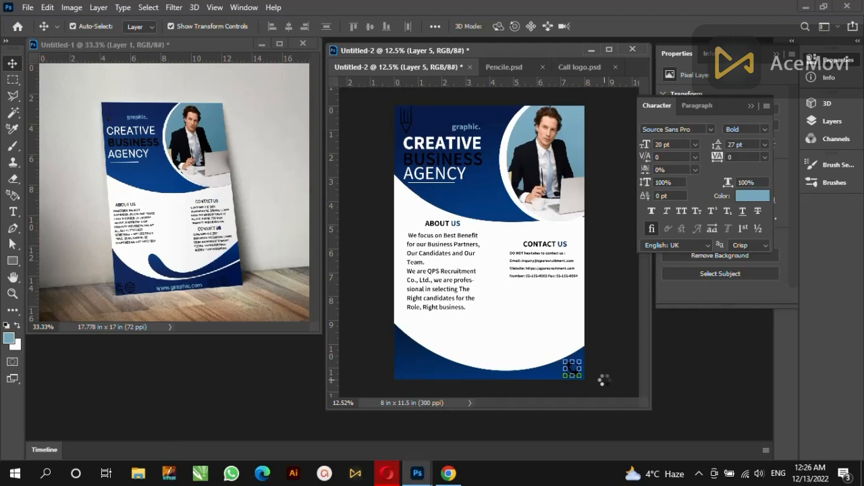
left_click(609, 383)
Open the Email logo file and copy its envelope icon into the flyer as a new layer.
key("ctrl+o")
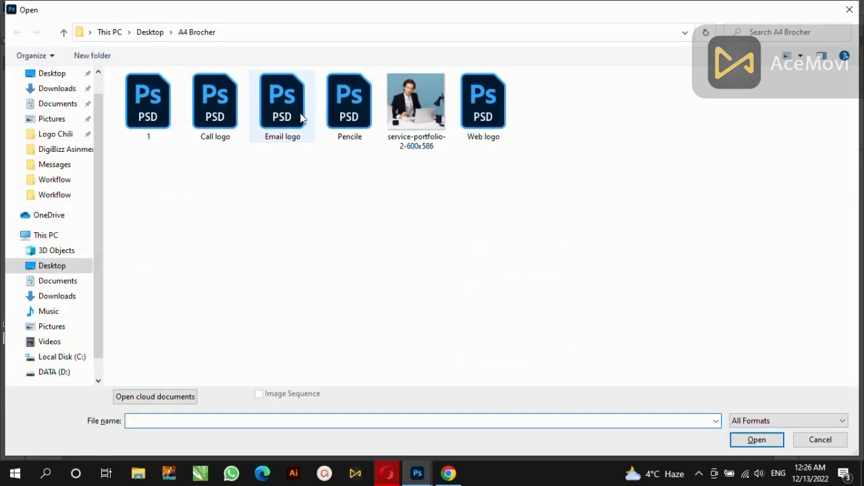
double_click(295, 112)
left_click(341, 67)
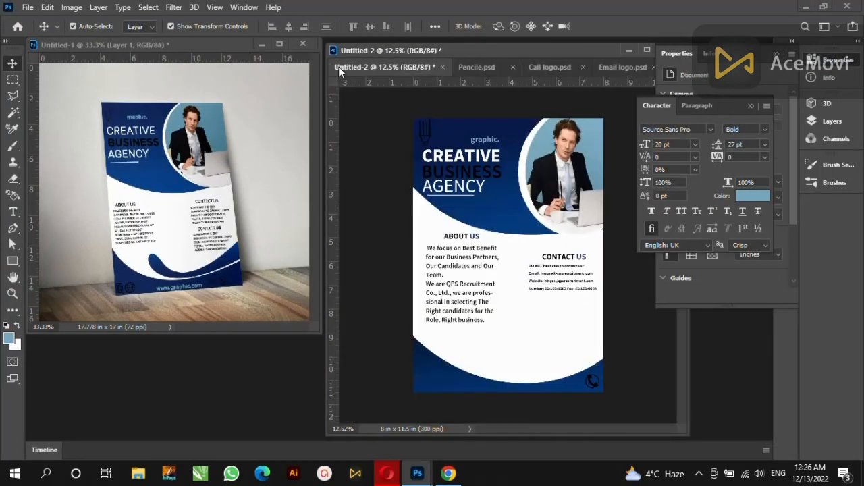
key("ctrl+v")
Place the envelope icon in the footer left of the phone icon and scale it to 54.61%.
left_click_drag(540, 225, 578, 376)
key("Return")
left_click(519, 305)
scroll(579, 377, "up", 4)
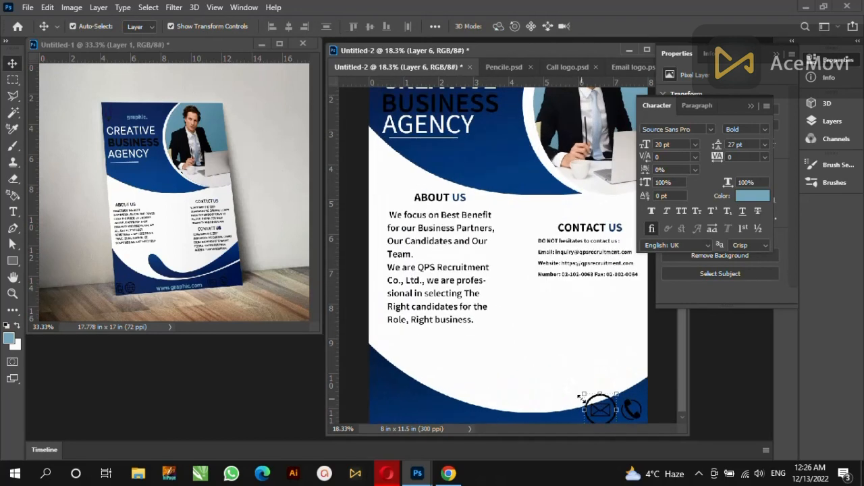
scroll(616, 414, "up", 3)
left_click_drag(586, 352, 638, 395)
scroll(567, 365, "down", 3)
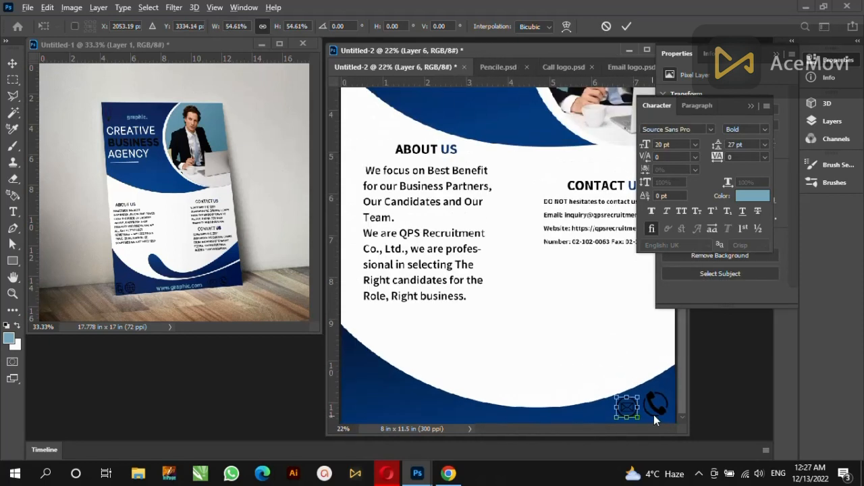
key("Return")
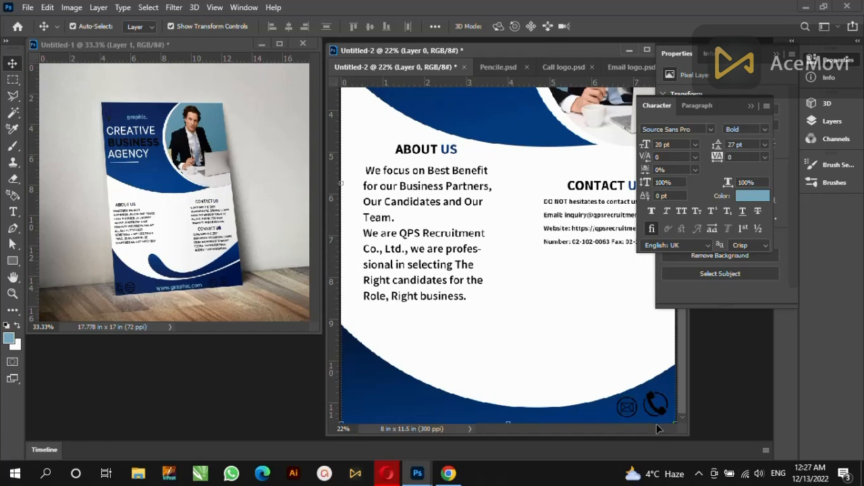
Scale the footer's phone icon down to match the envelope icon's size.
left_click_drag(639, 393, 656, 404)
key("Return")
left_click(616, 370)
left_click(656, 406)
left_click(609, 377)
Open the Web logo file, and close the Pencile, Call logo and Email logo documents.
key("ctrl+o")
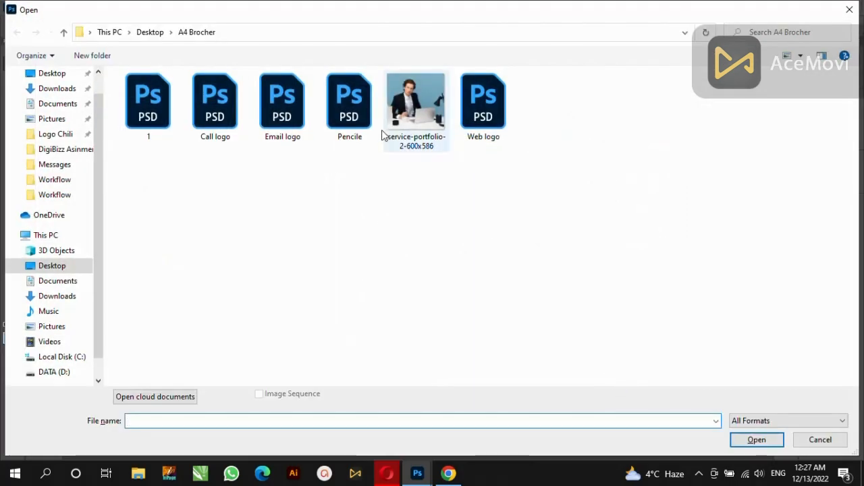
double_click(470, 134)
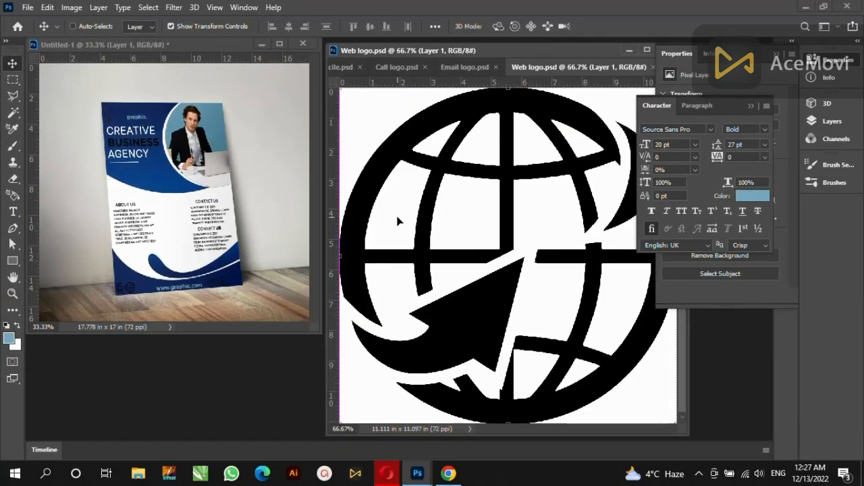
left_click(341, 68)
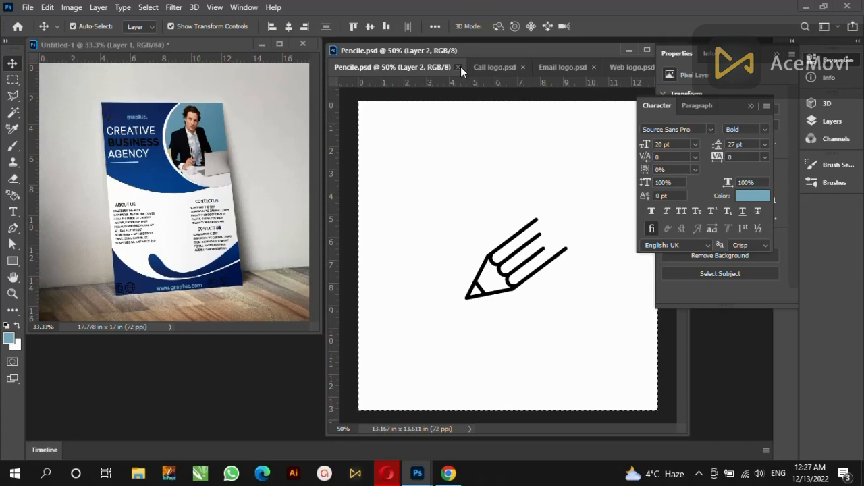
left_click(459, 67)
left_click(429, 65)
left_click(496, 66)
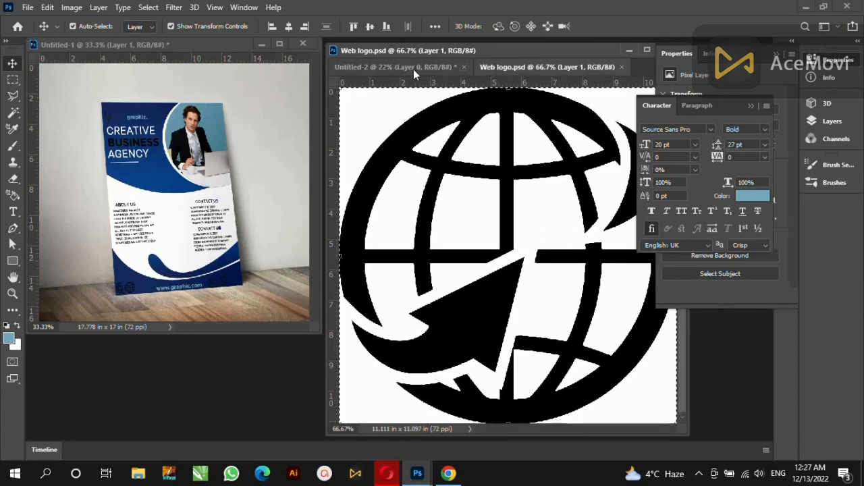
Paste the globe icon from Web logo into the flyer and move it toward the footer.
left_click(414, 68)
key("ctrl+v")
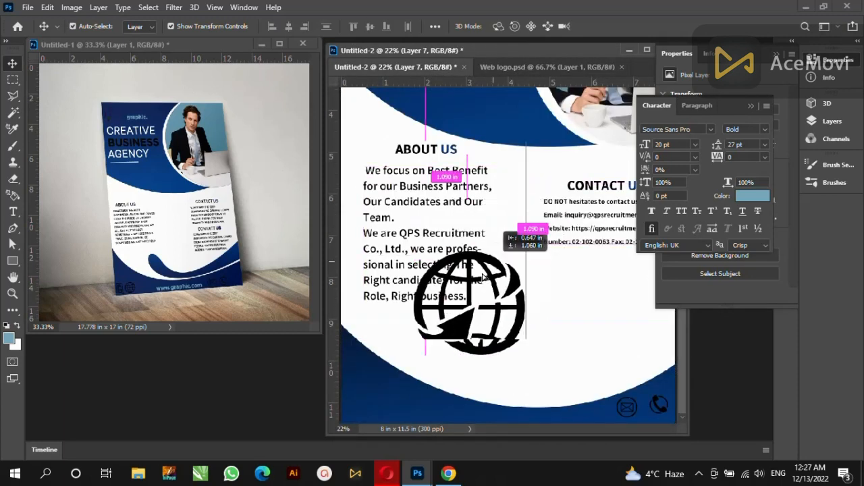